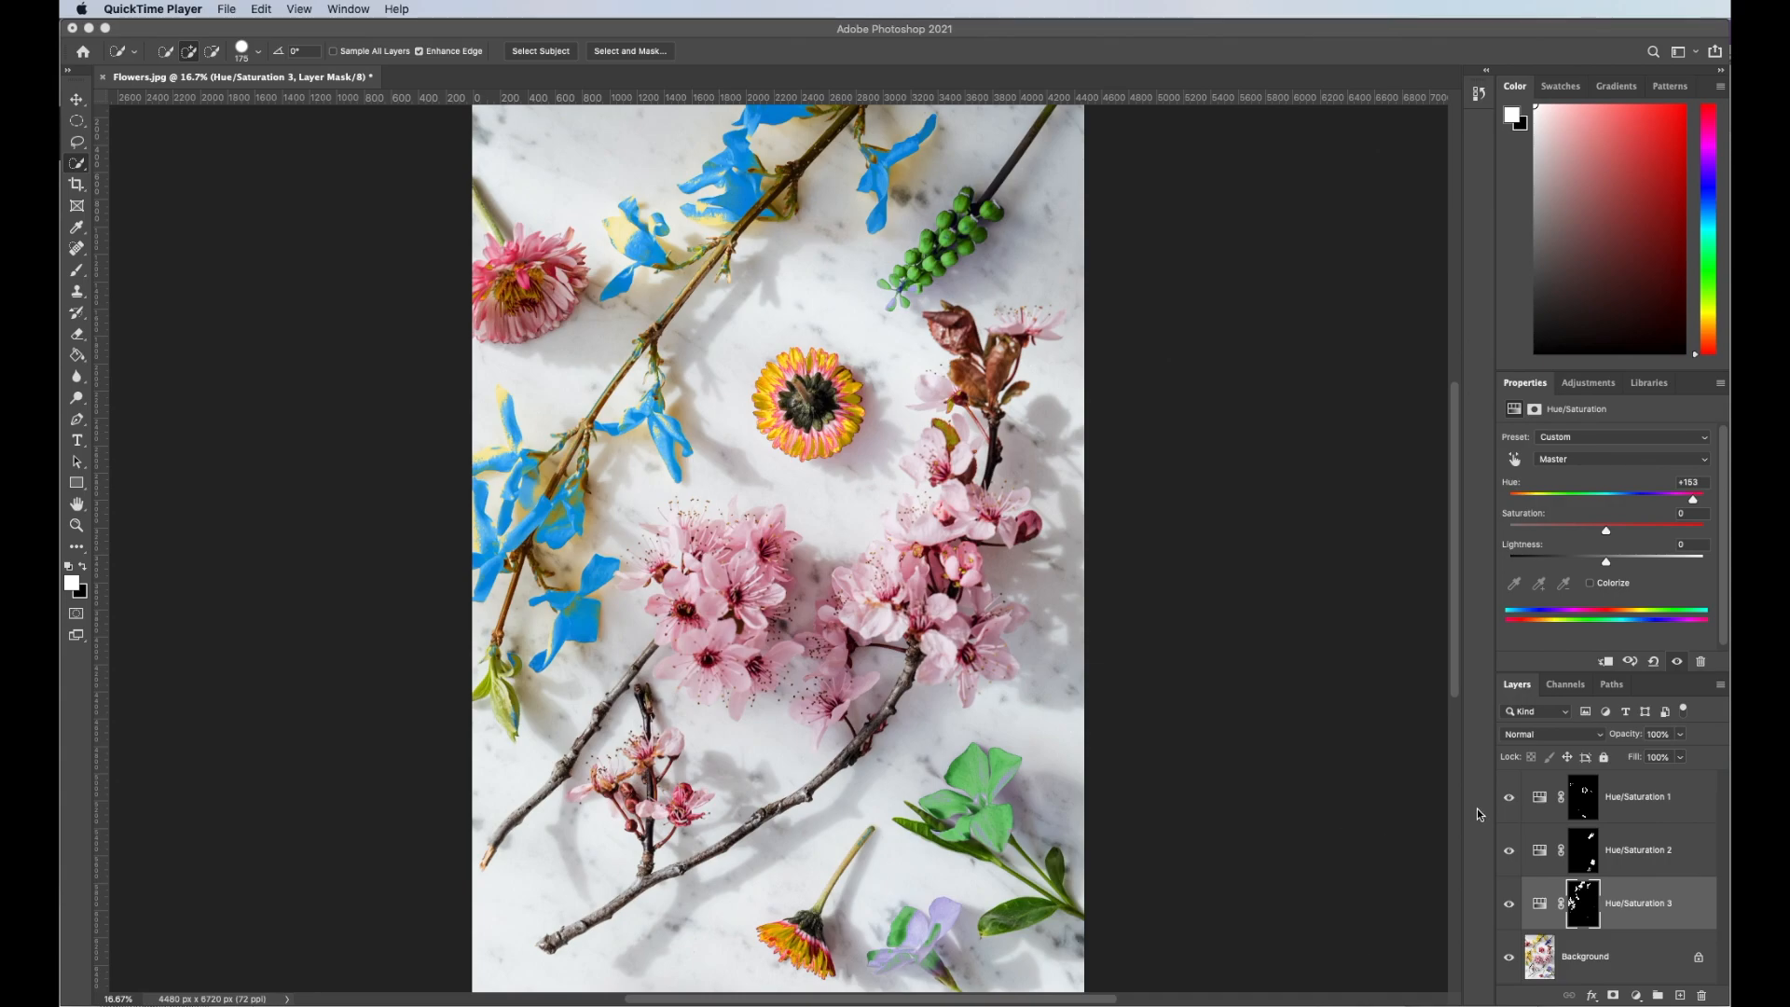
Hide all three Hue/Saturation adjustment layers and delete them, leaving only the Background layer.
{"action": "left_click_drag", "start_coordinate": [1510, 800], "coordinate": [1513, 910]}
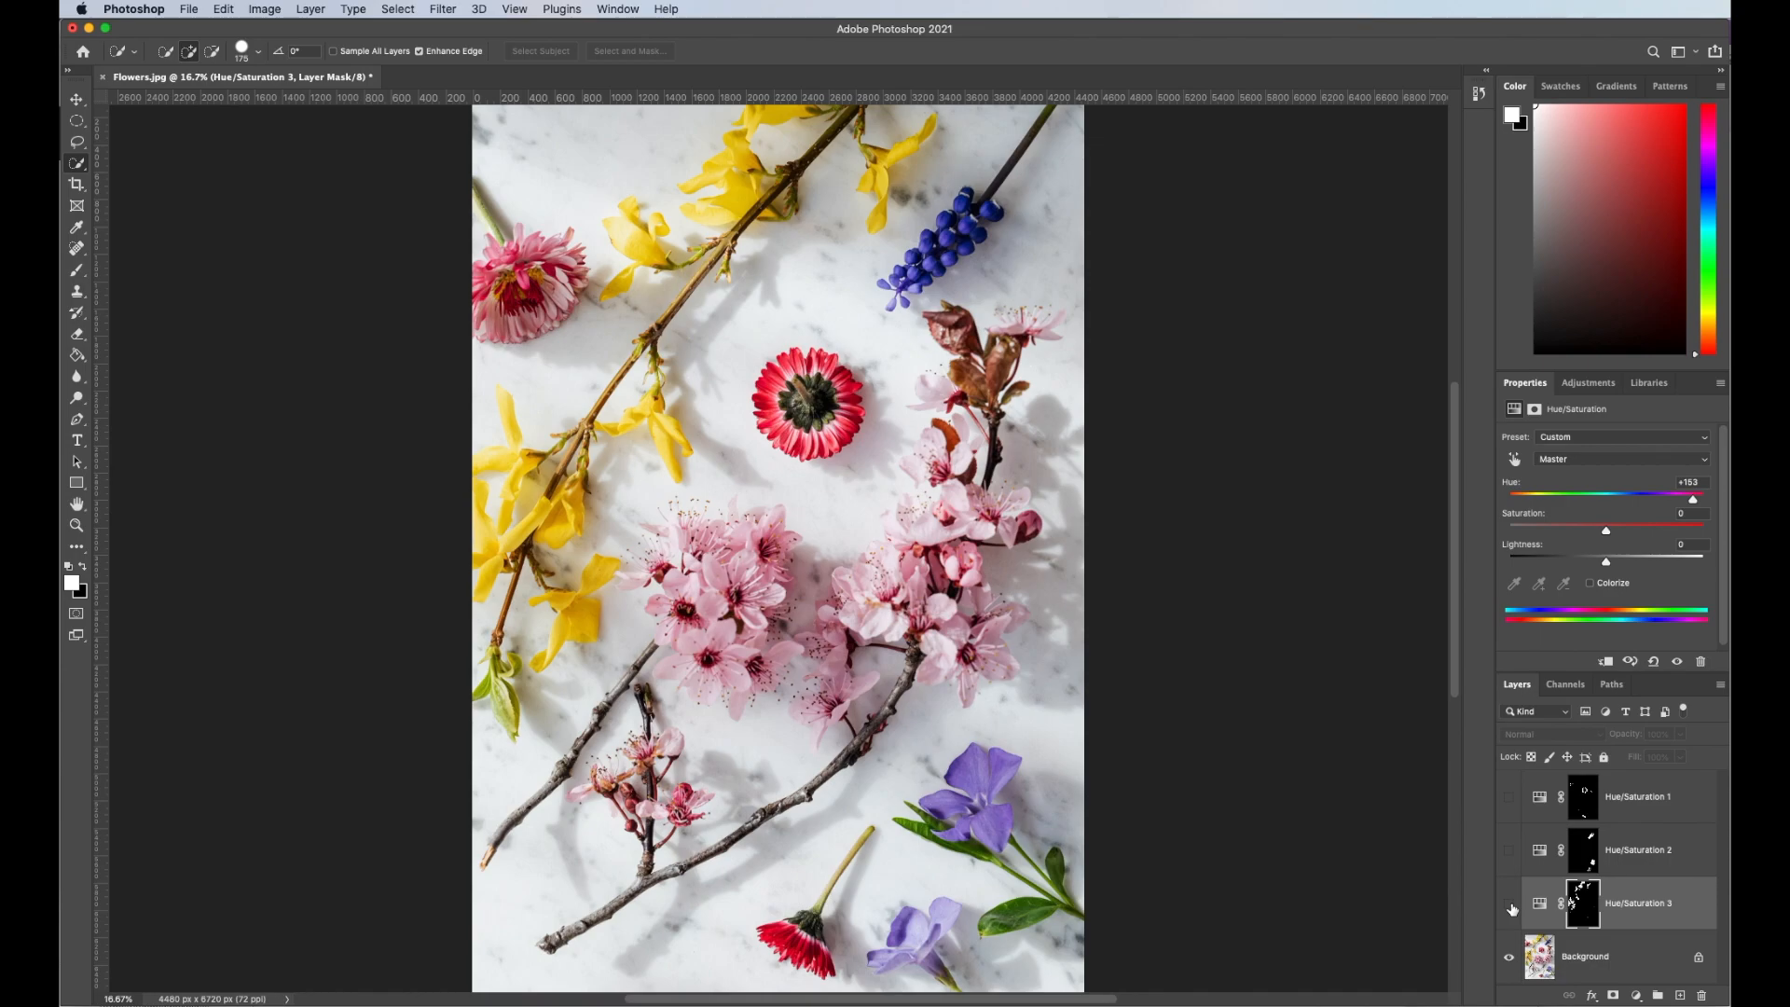
{"action": "left_click", "coordinate": [1650, 804], "text": "shift"}
{"action": "left_click_drag", "start_coordinate": [1693, 920], "coordinate": [1703, 998]}
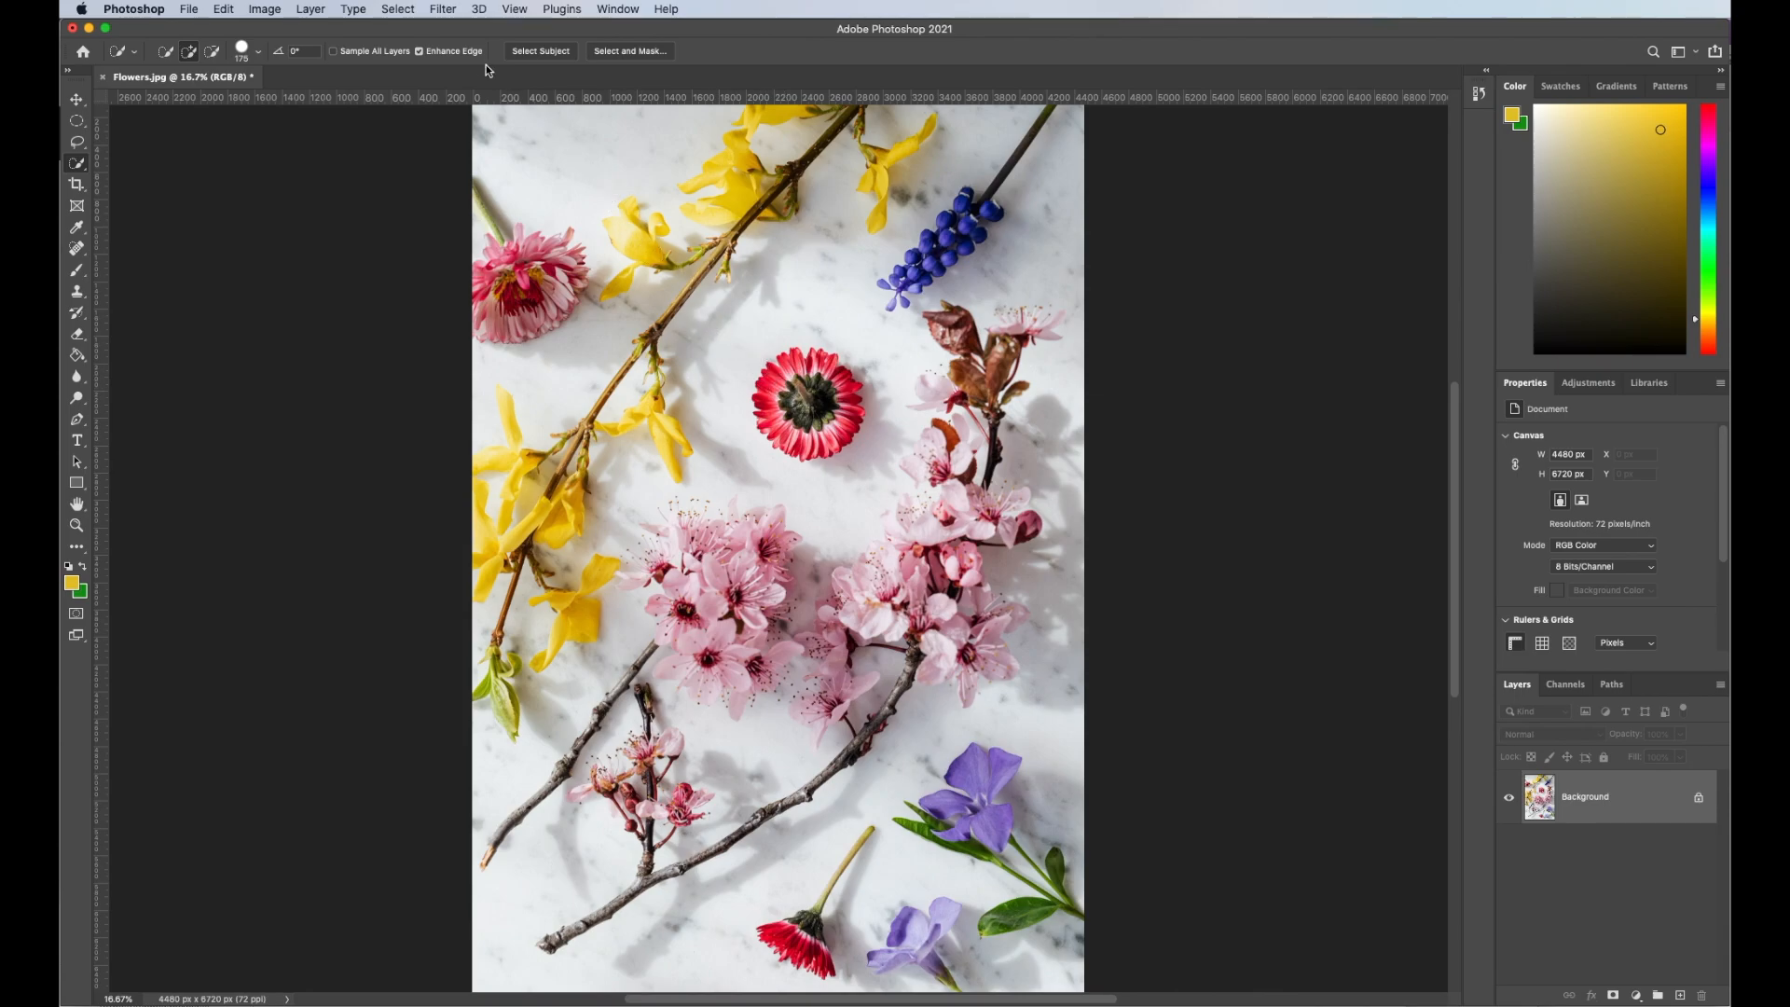
Start a Color Range selection on the flower photo and move its dialog closer to the image.
{"action": "left_click", "coordinate": [406, 10]}
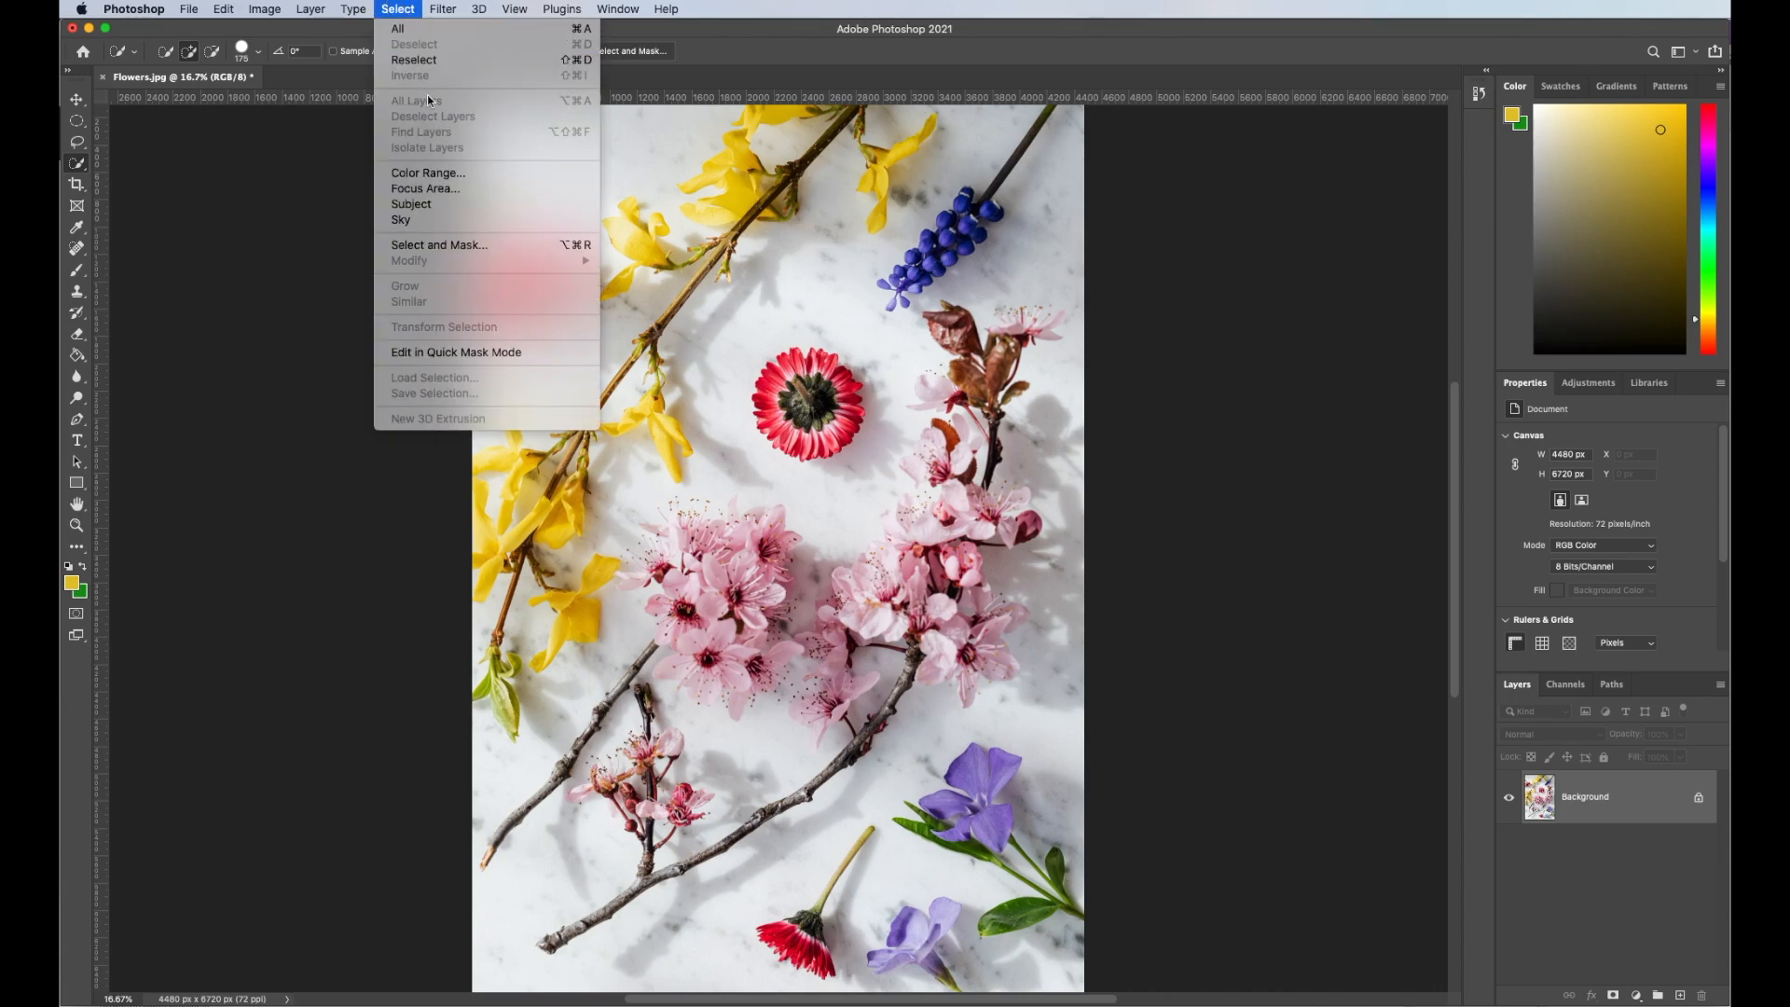
{"action": "left_click", "coordinate": [457, 176]}
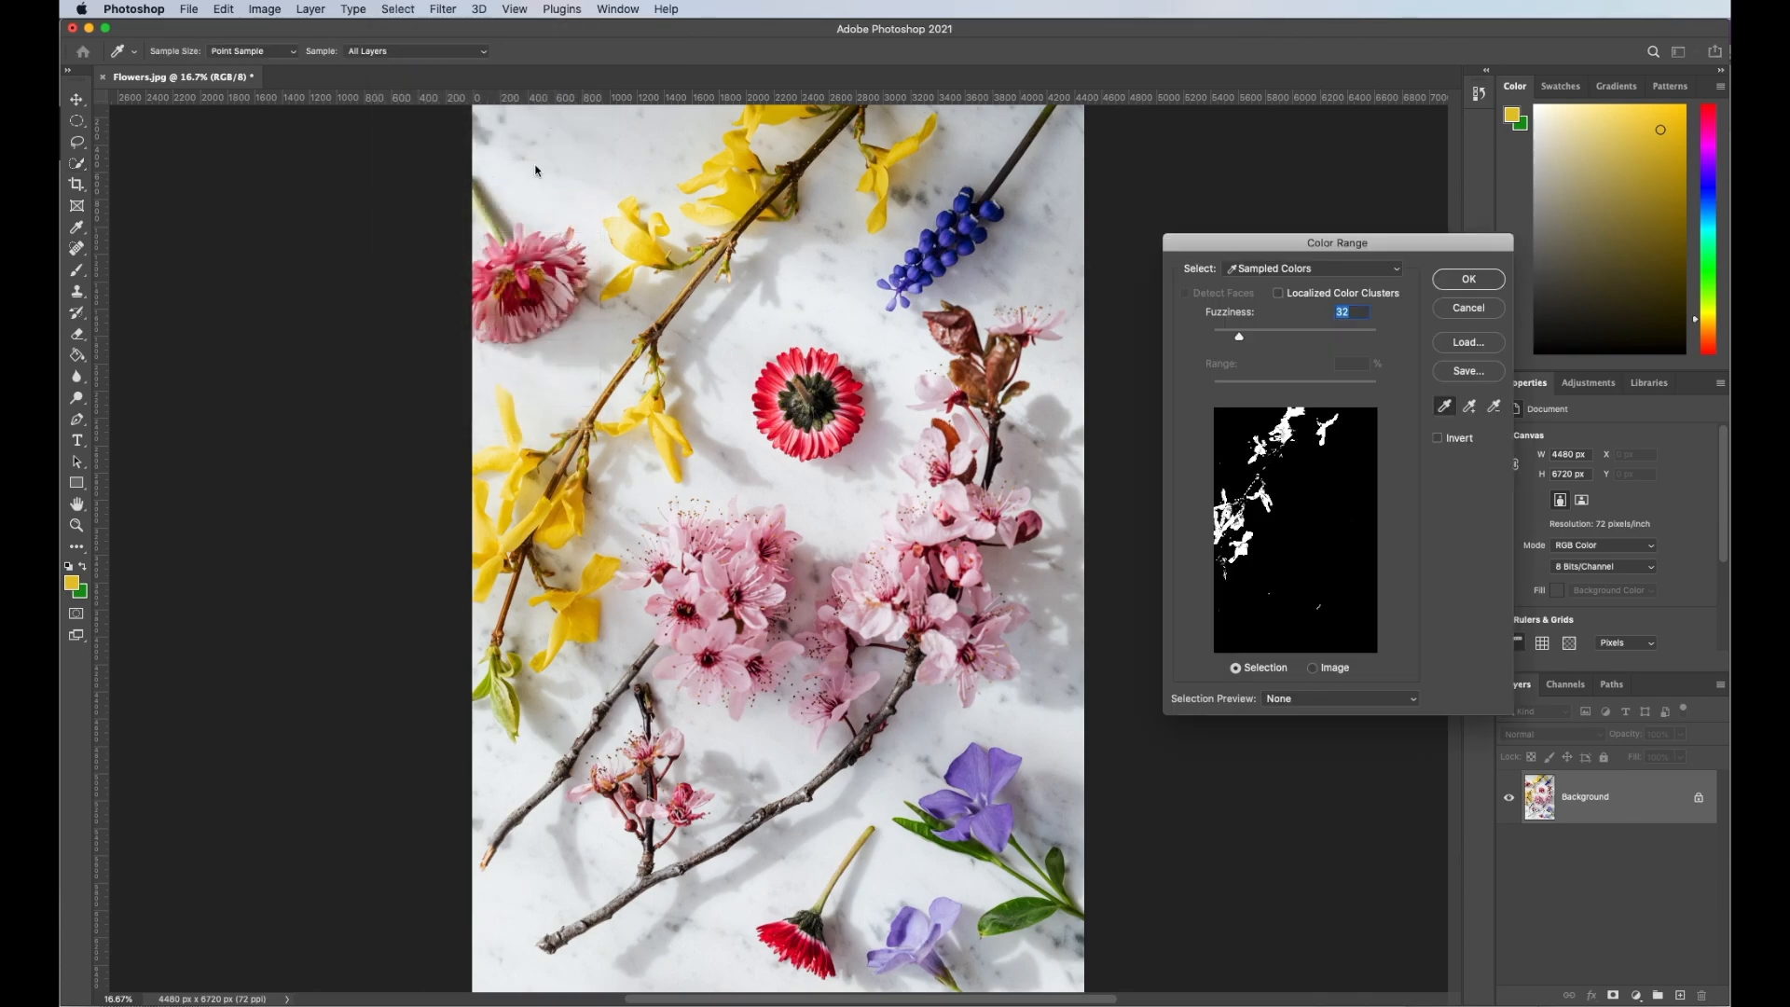
{"action": "left_click_drag", "start_coordinate": [1384, 247], "coordinate": [1317, 238]}
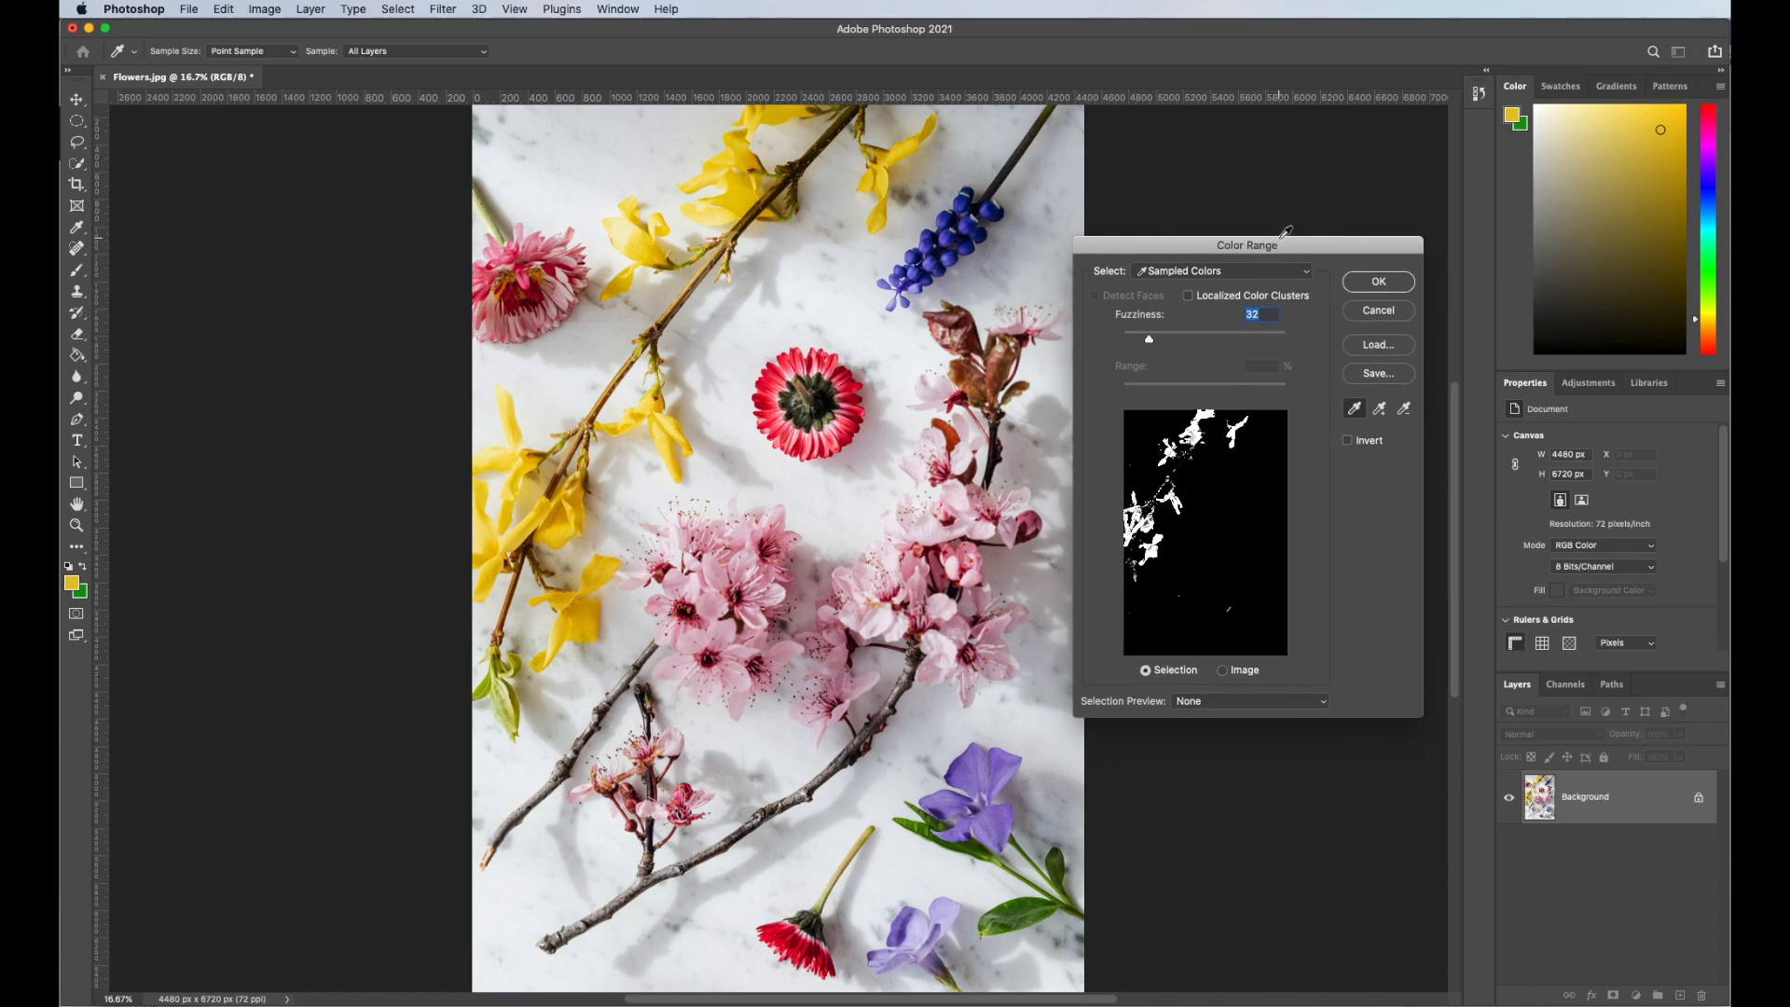
Preview the Reds, Yellows, Highlights and Shadows presets of Color Range and return to Sampled Colors.
{"action": "left_click", "coordinate": [1231, 272]}
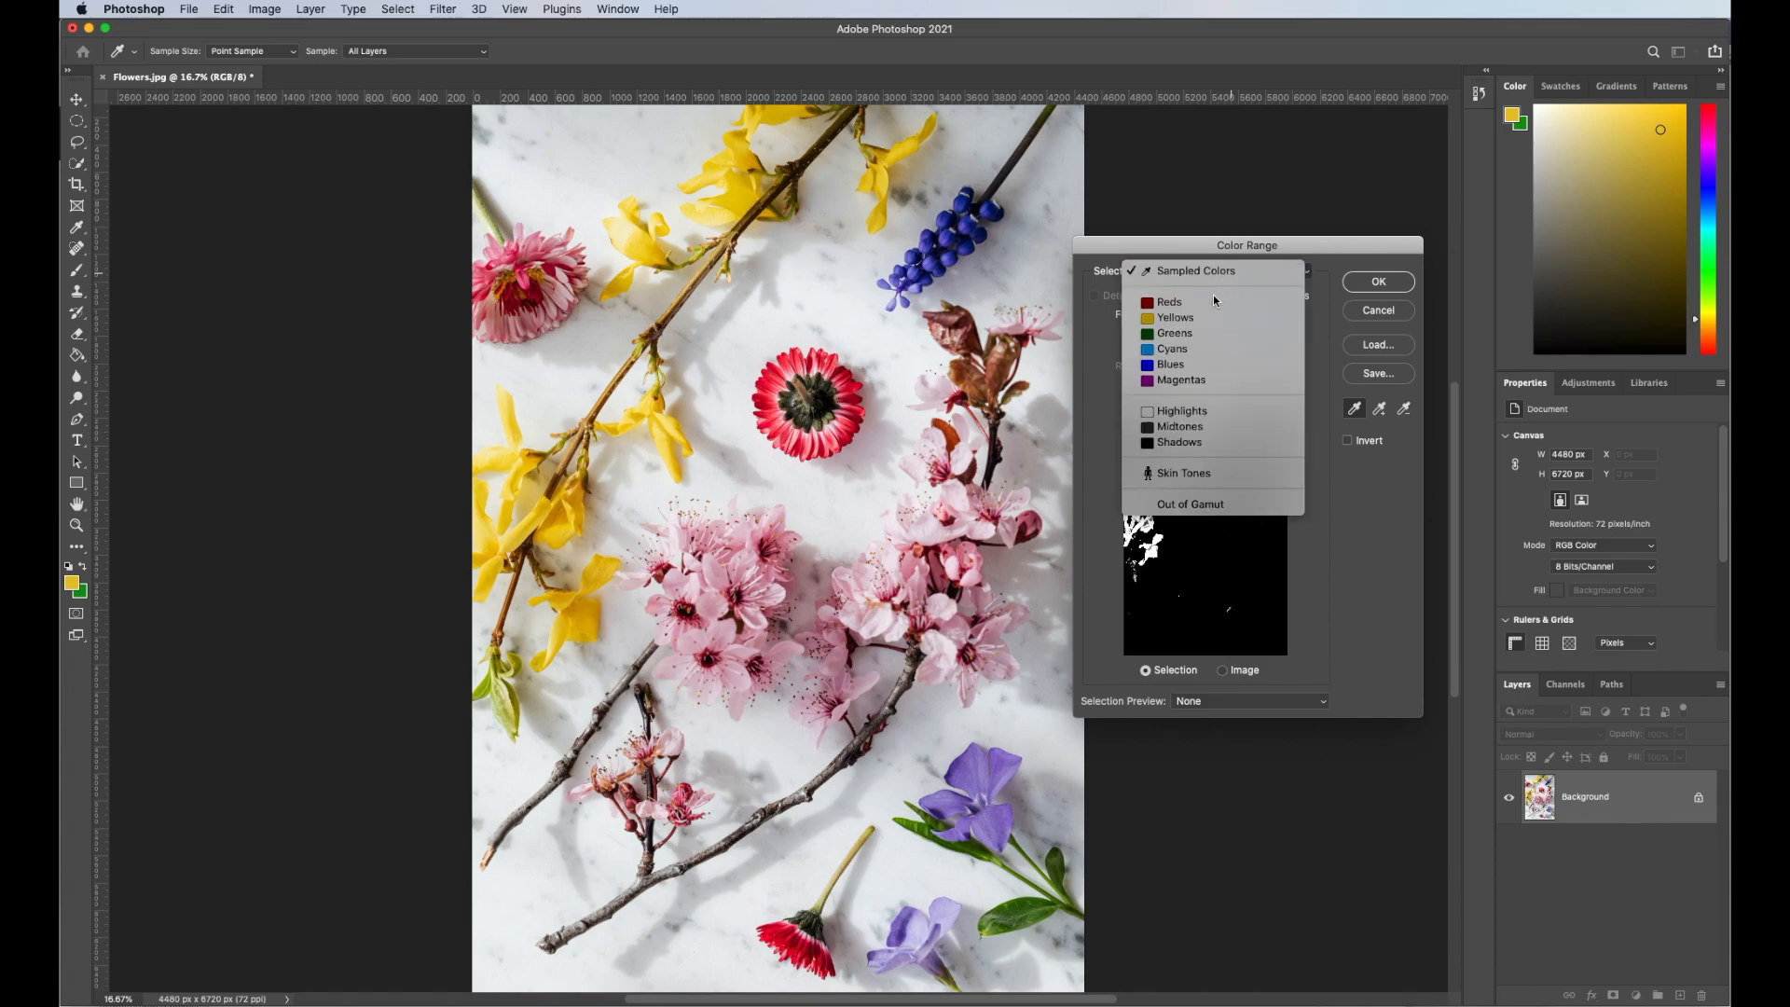
{"action": "left_click", "coordinate": [1199, 304]}
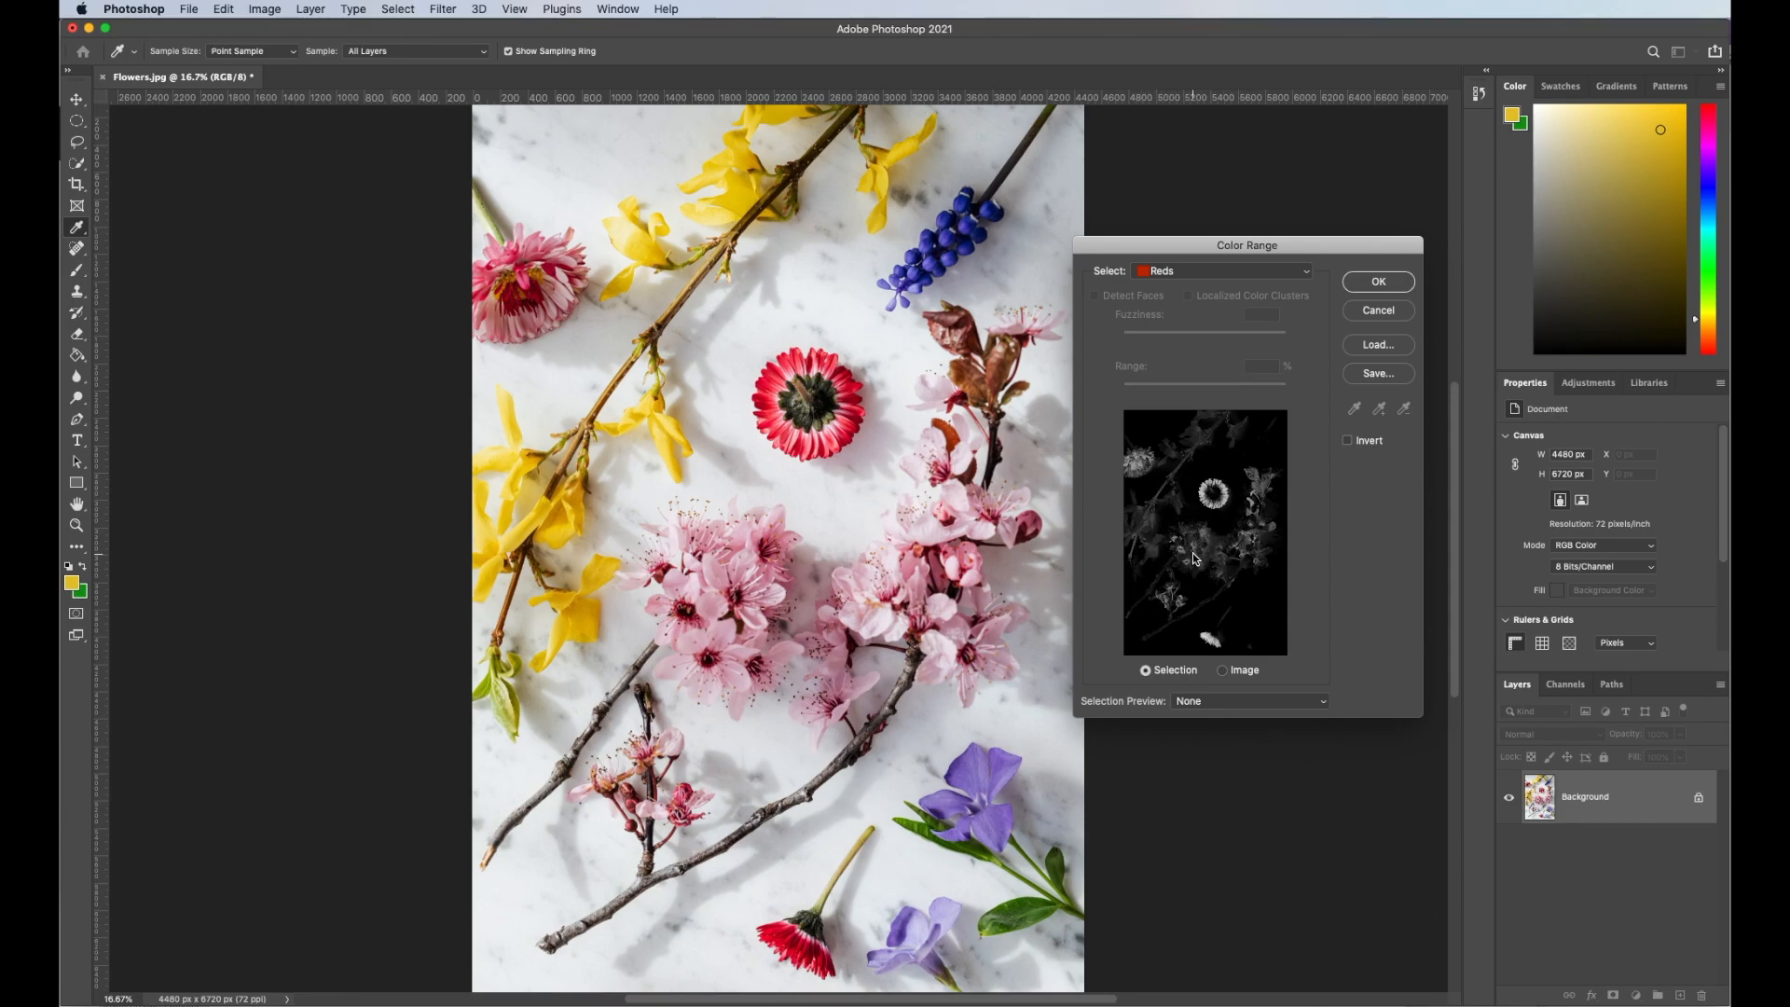
{"action": "left_click", "coordinate": [1192, 270]}
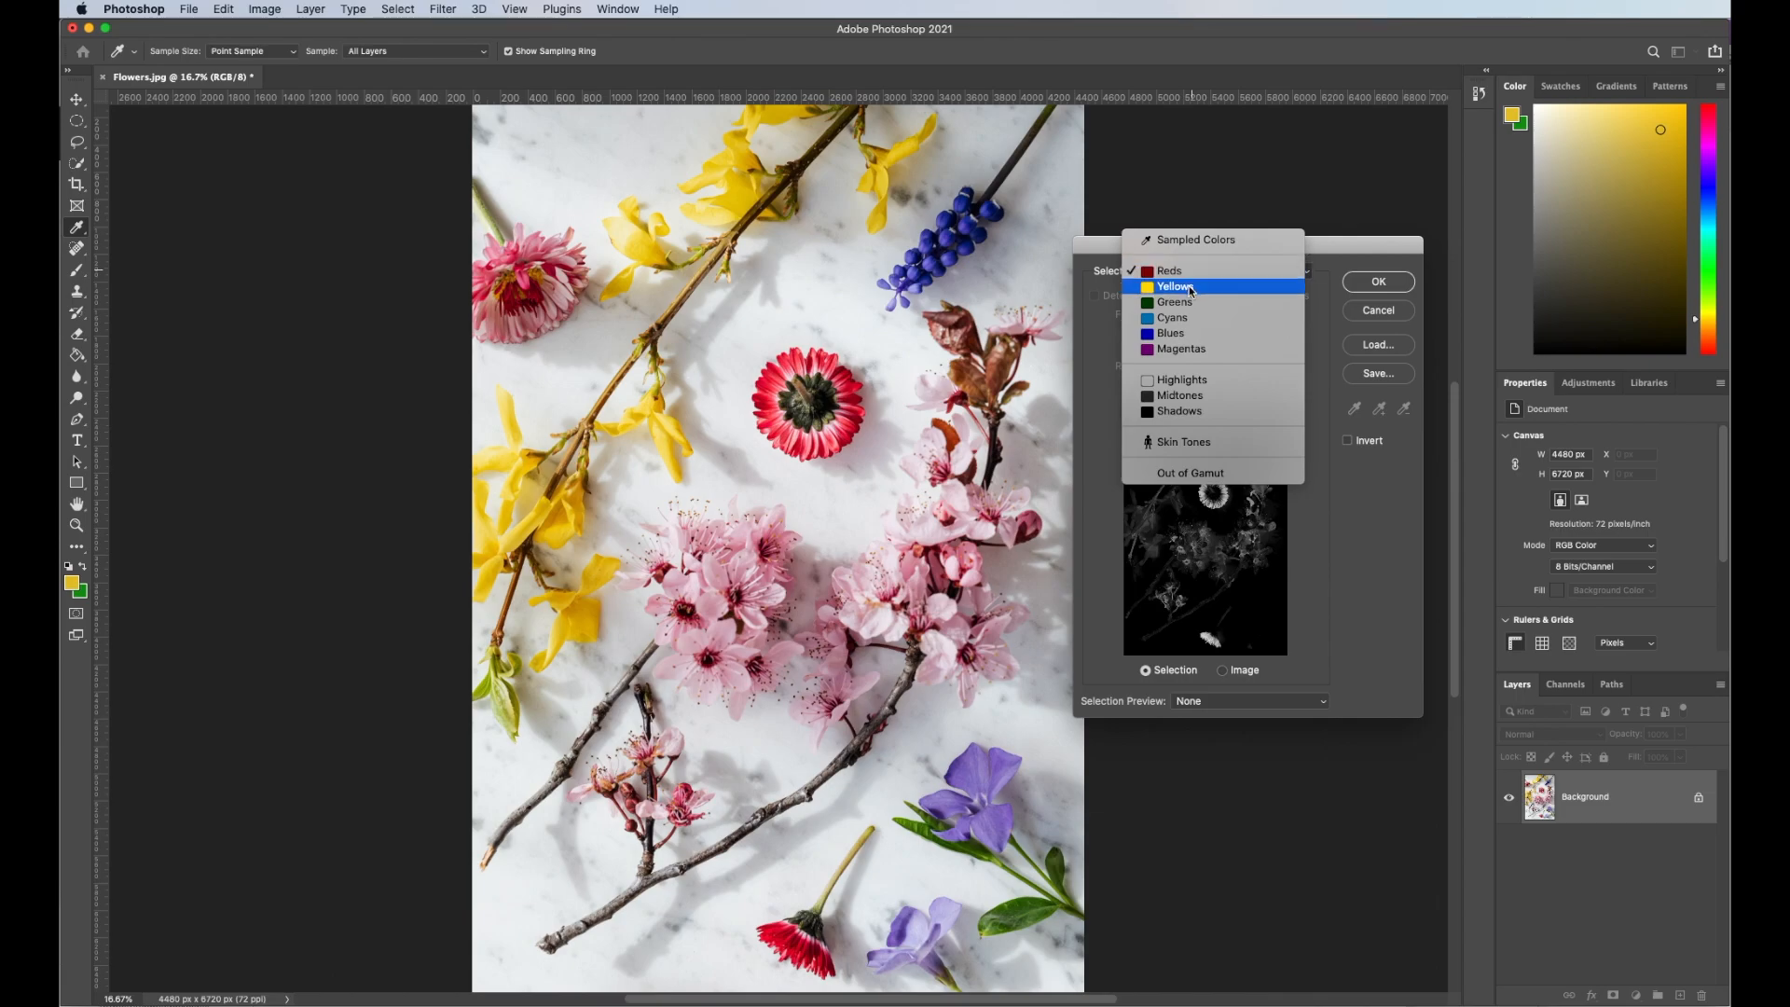
{"action": "left_click", "coordinate": [1192, 288]}
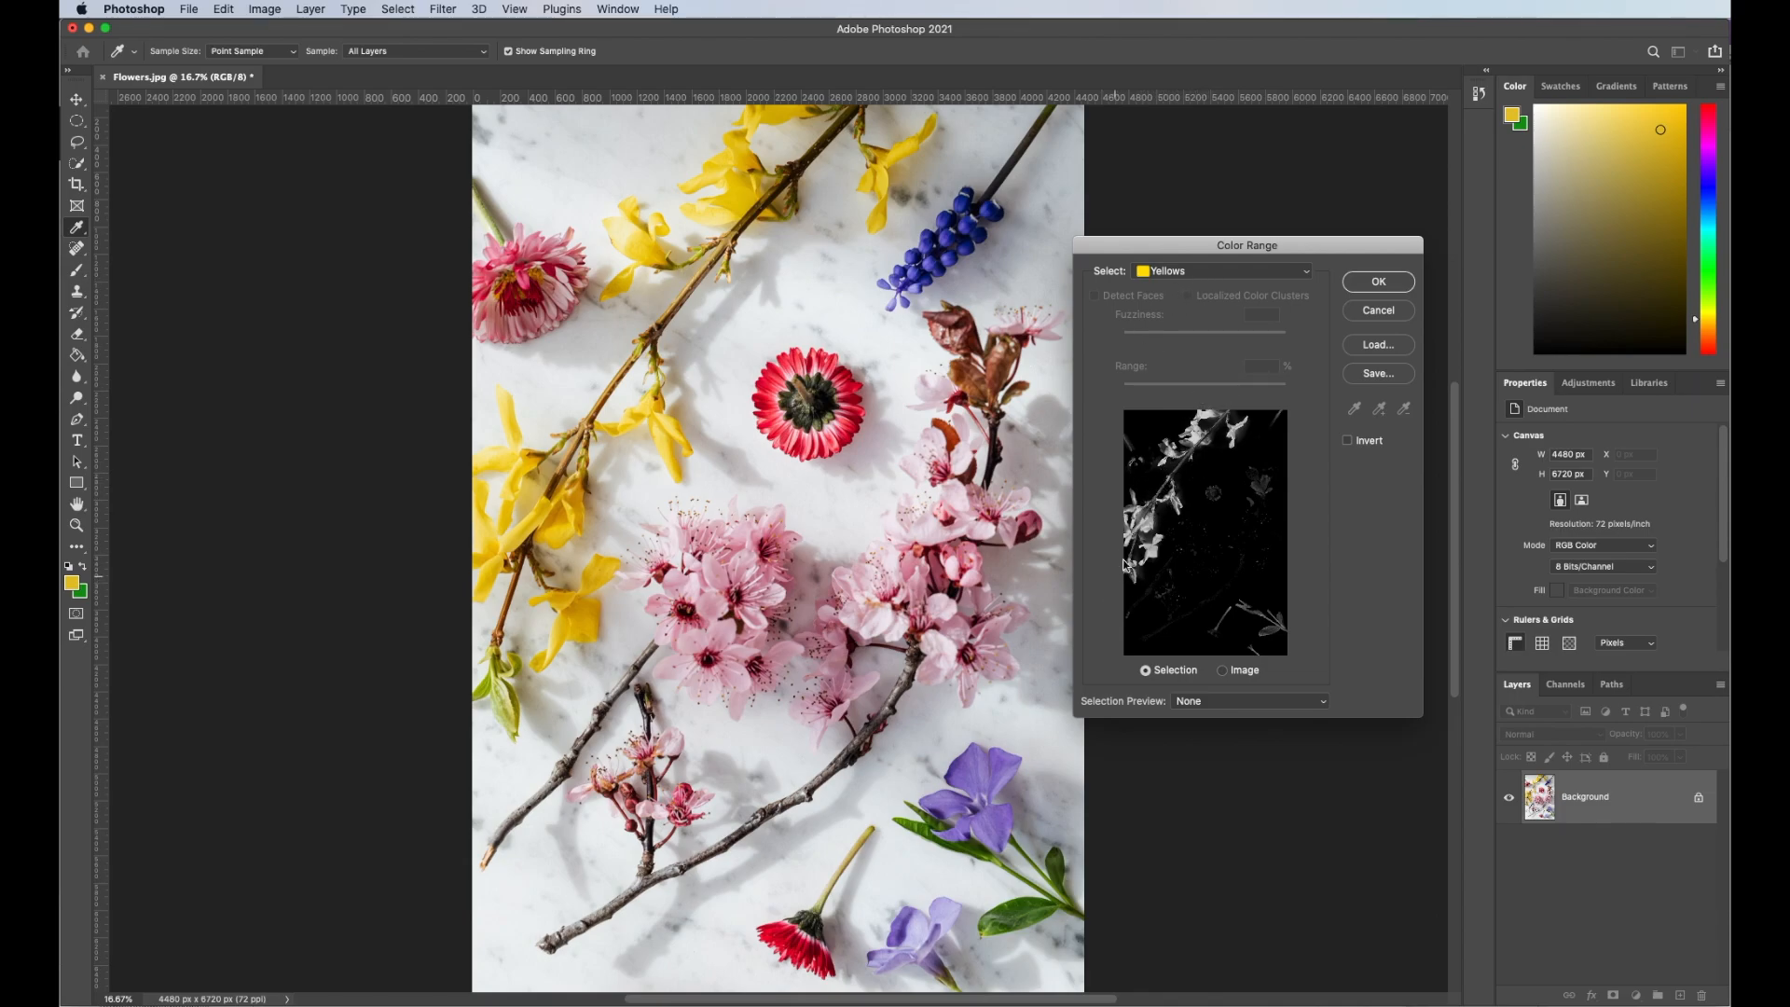
{"action": "left_click", "coordinate": [1228, 270]}
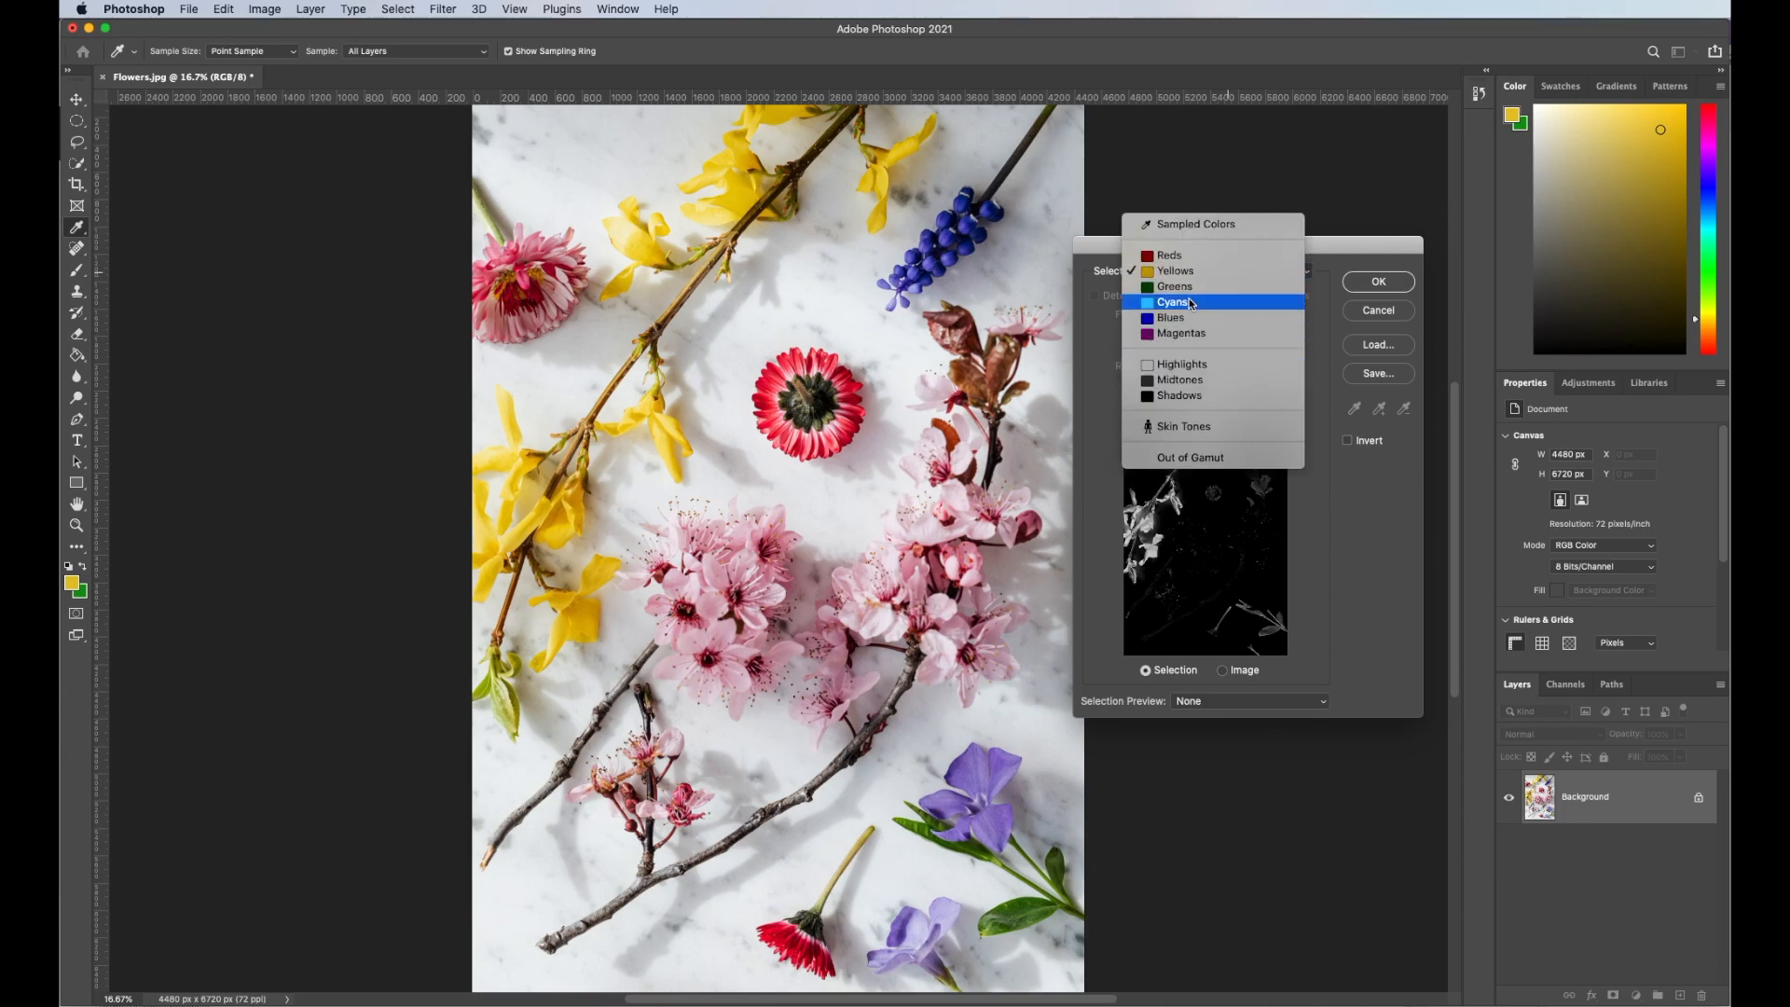
{"action": "left_click", "coordinate": [1202, 367]}
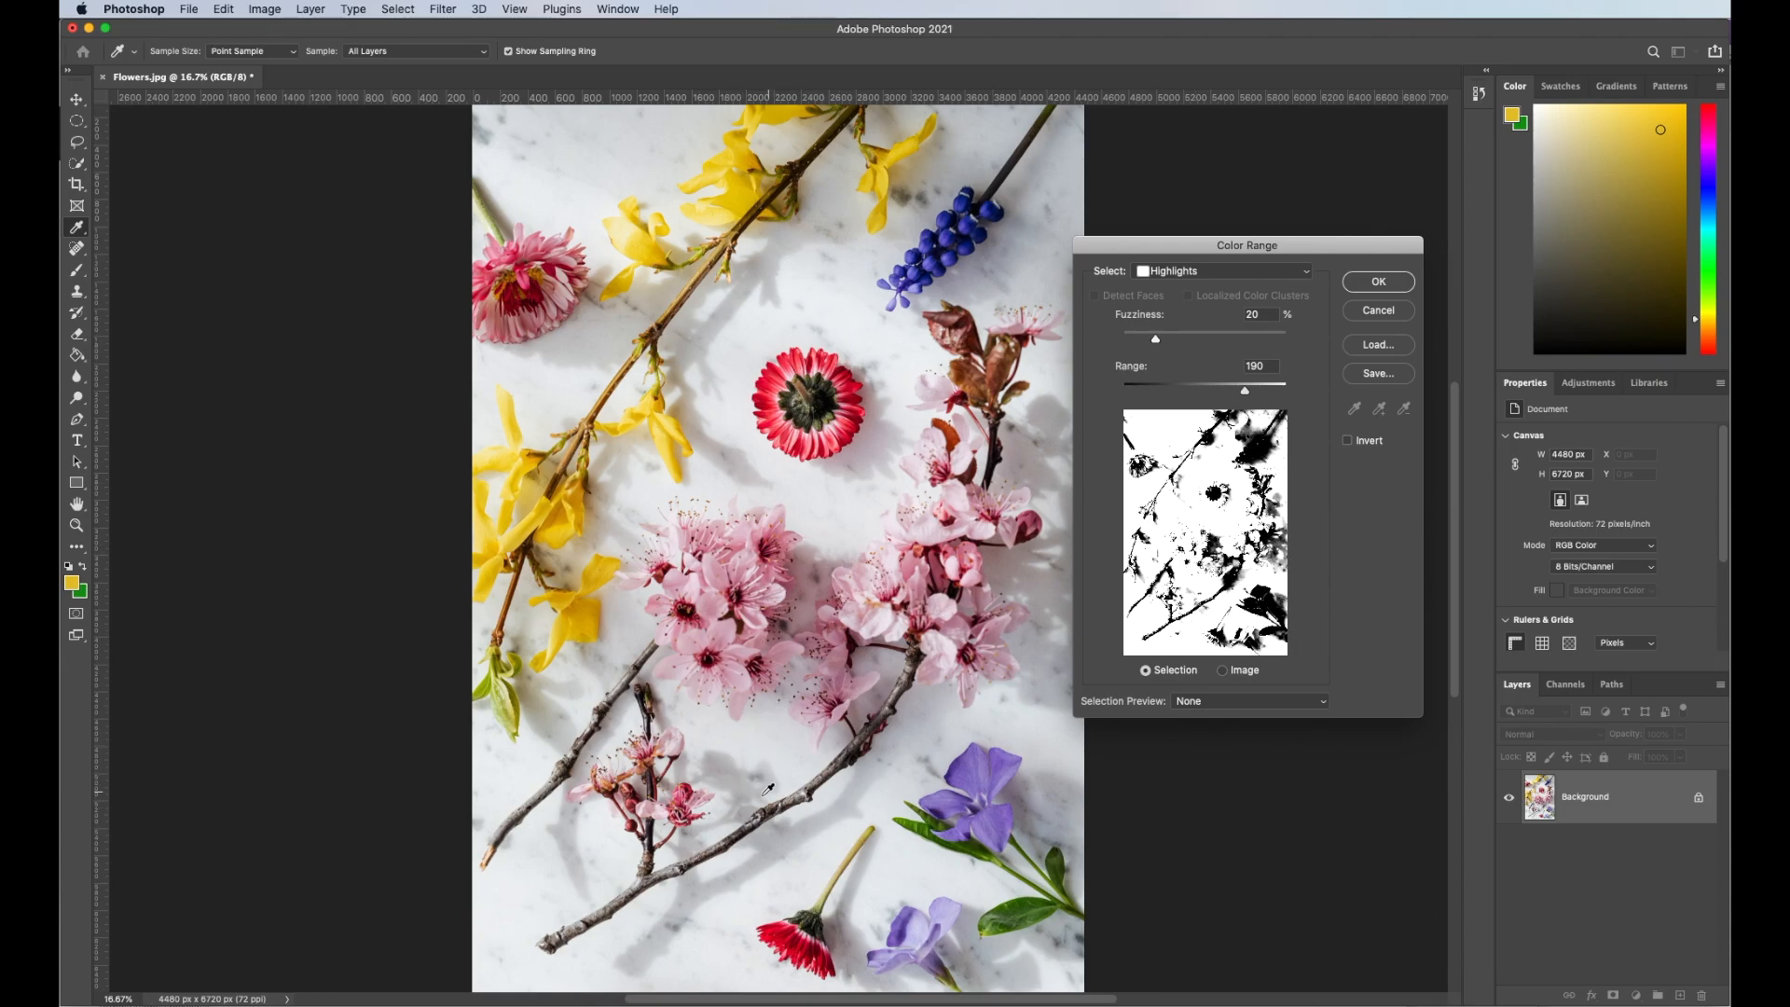
{"action": "left_click", "coordinate": [1209, 270]}
{"action": "left_click", "coordinate": [1191, 301]}
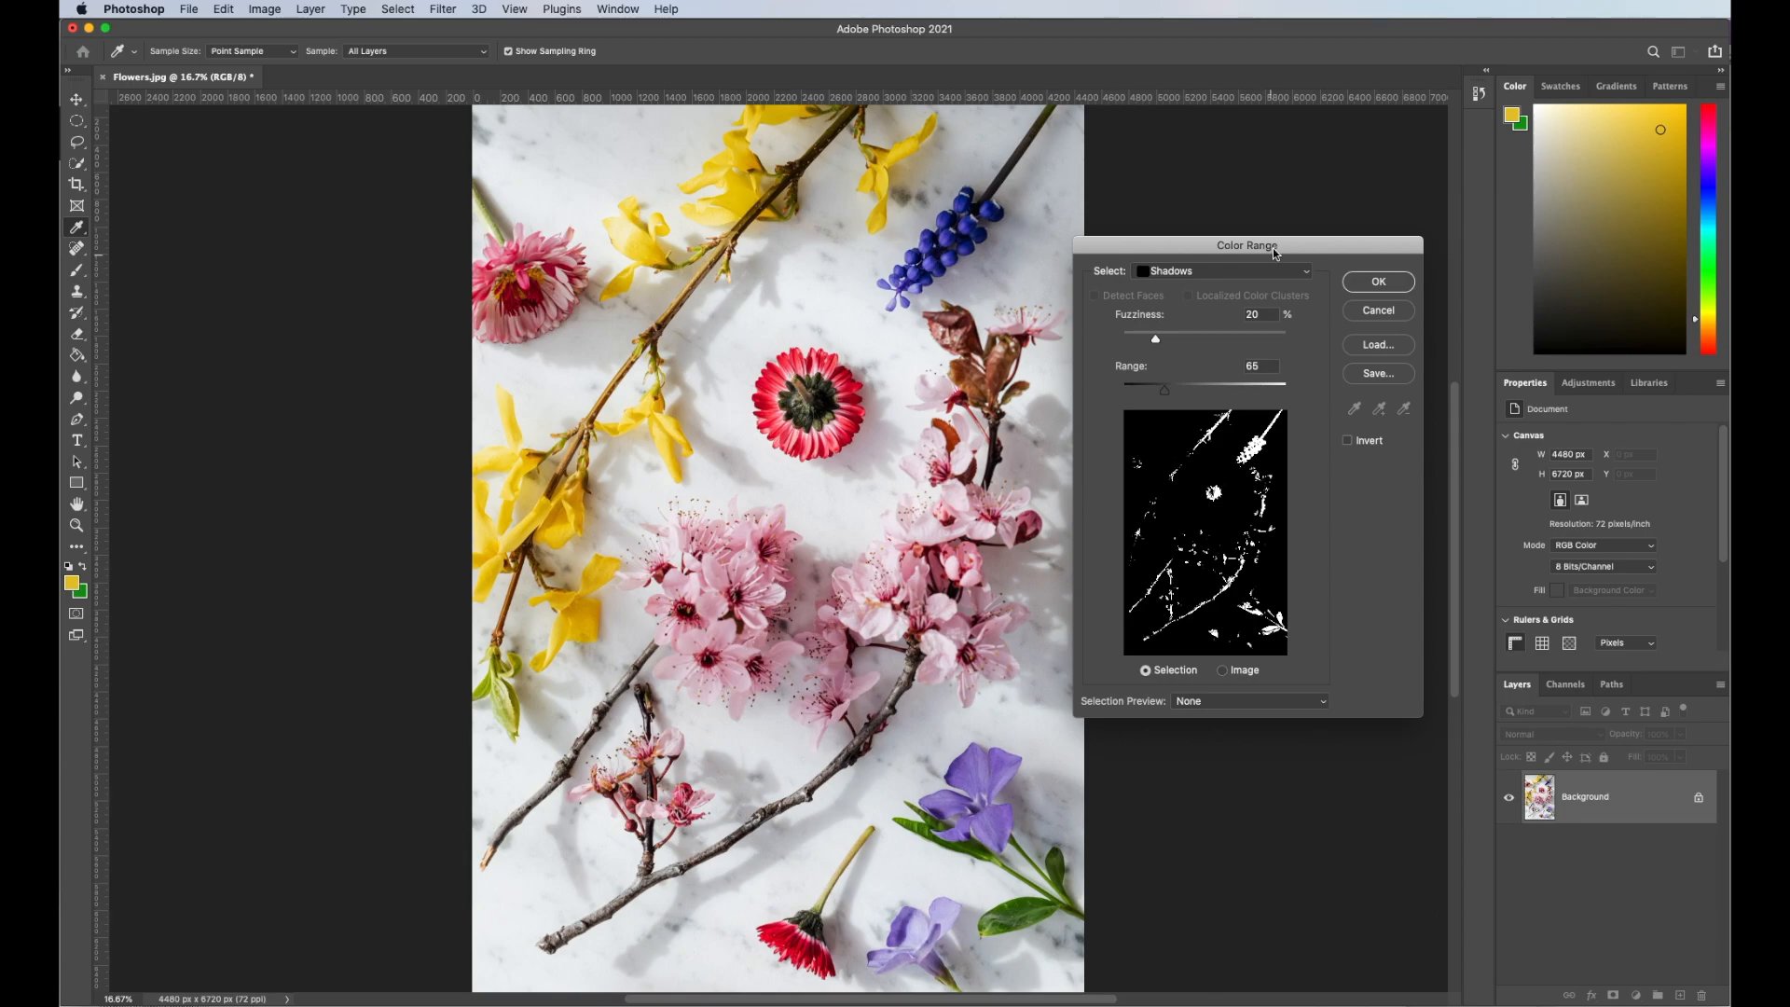
{"action": "left_click", "coordinate": [1231, 276]}
{"action": "left_click", "coordinate": [1217, 100]}
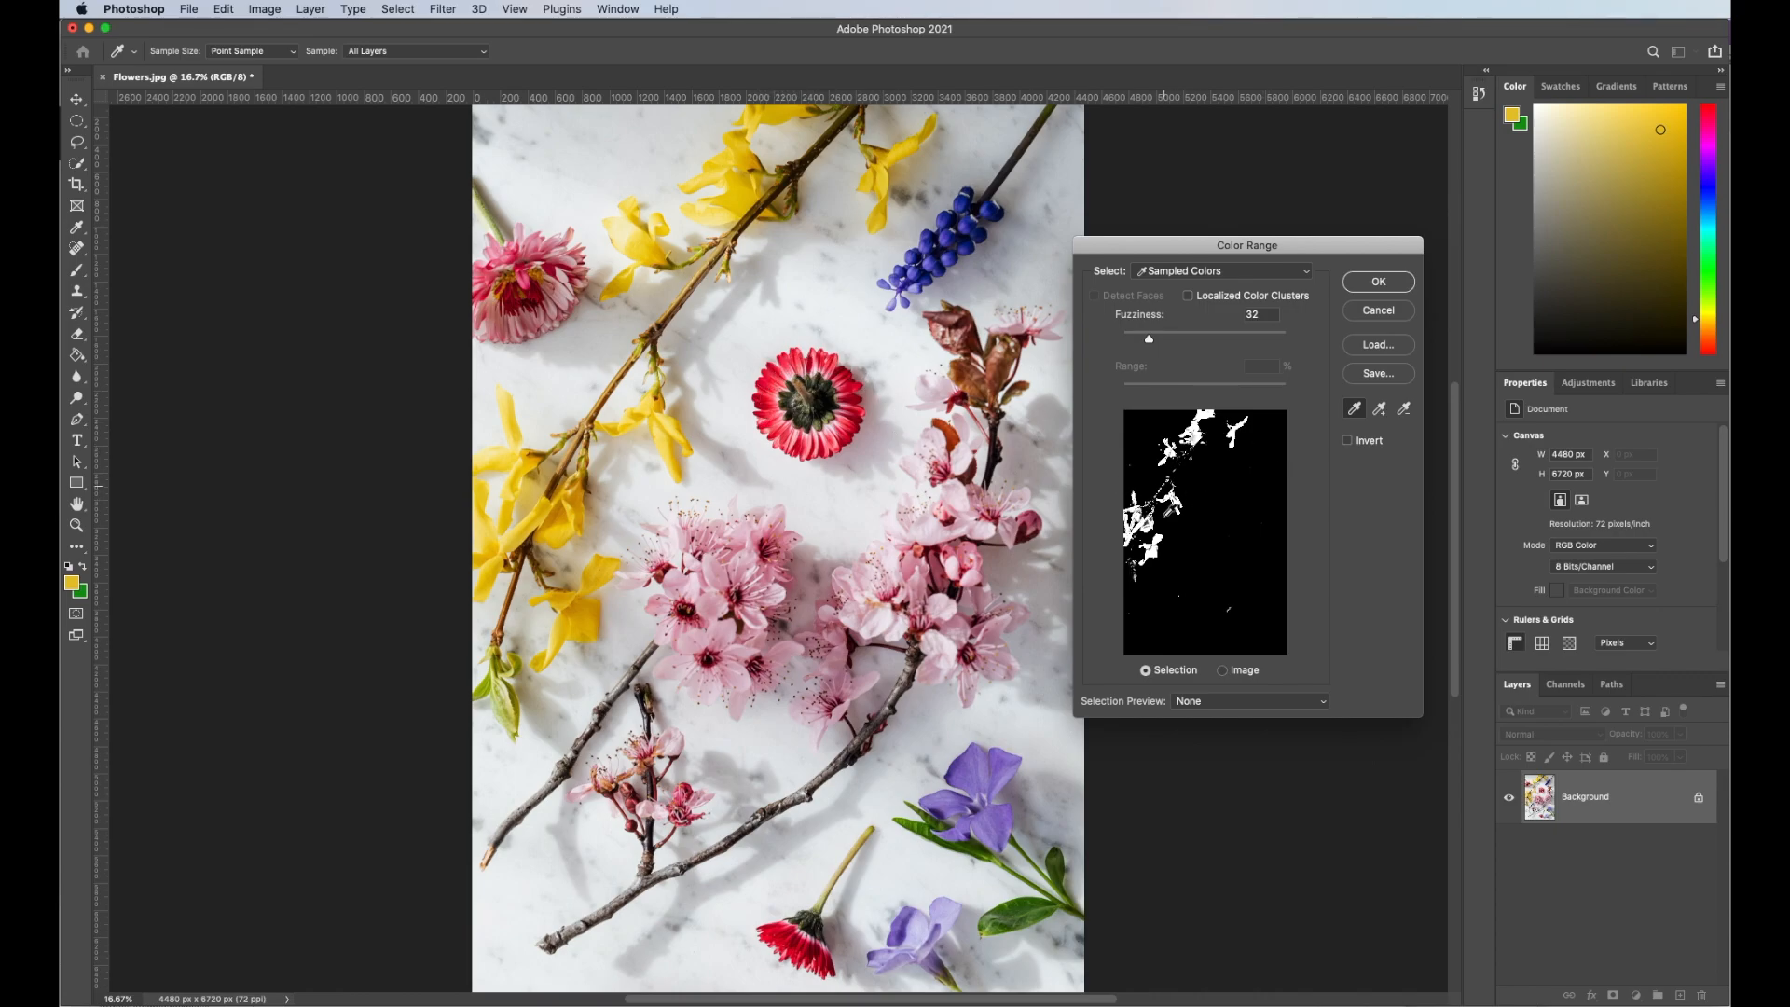
Select the red flowers by sampling the central flower's petals, adding its darker and lighter reds to the sample, and accept the color range.
{"action": "left_click", "coordinate": [777, 367]}
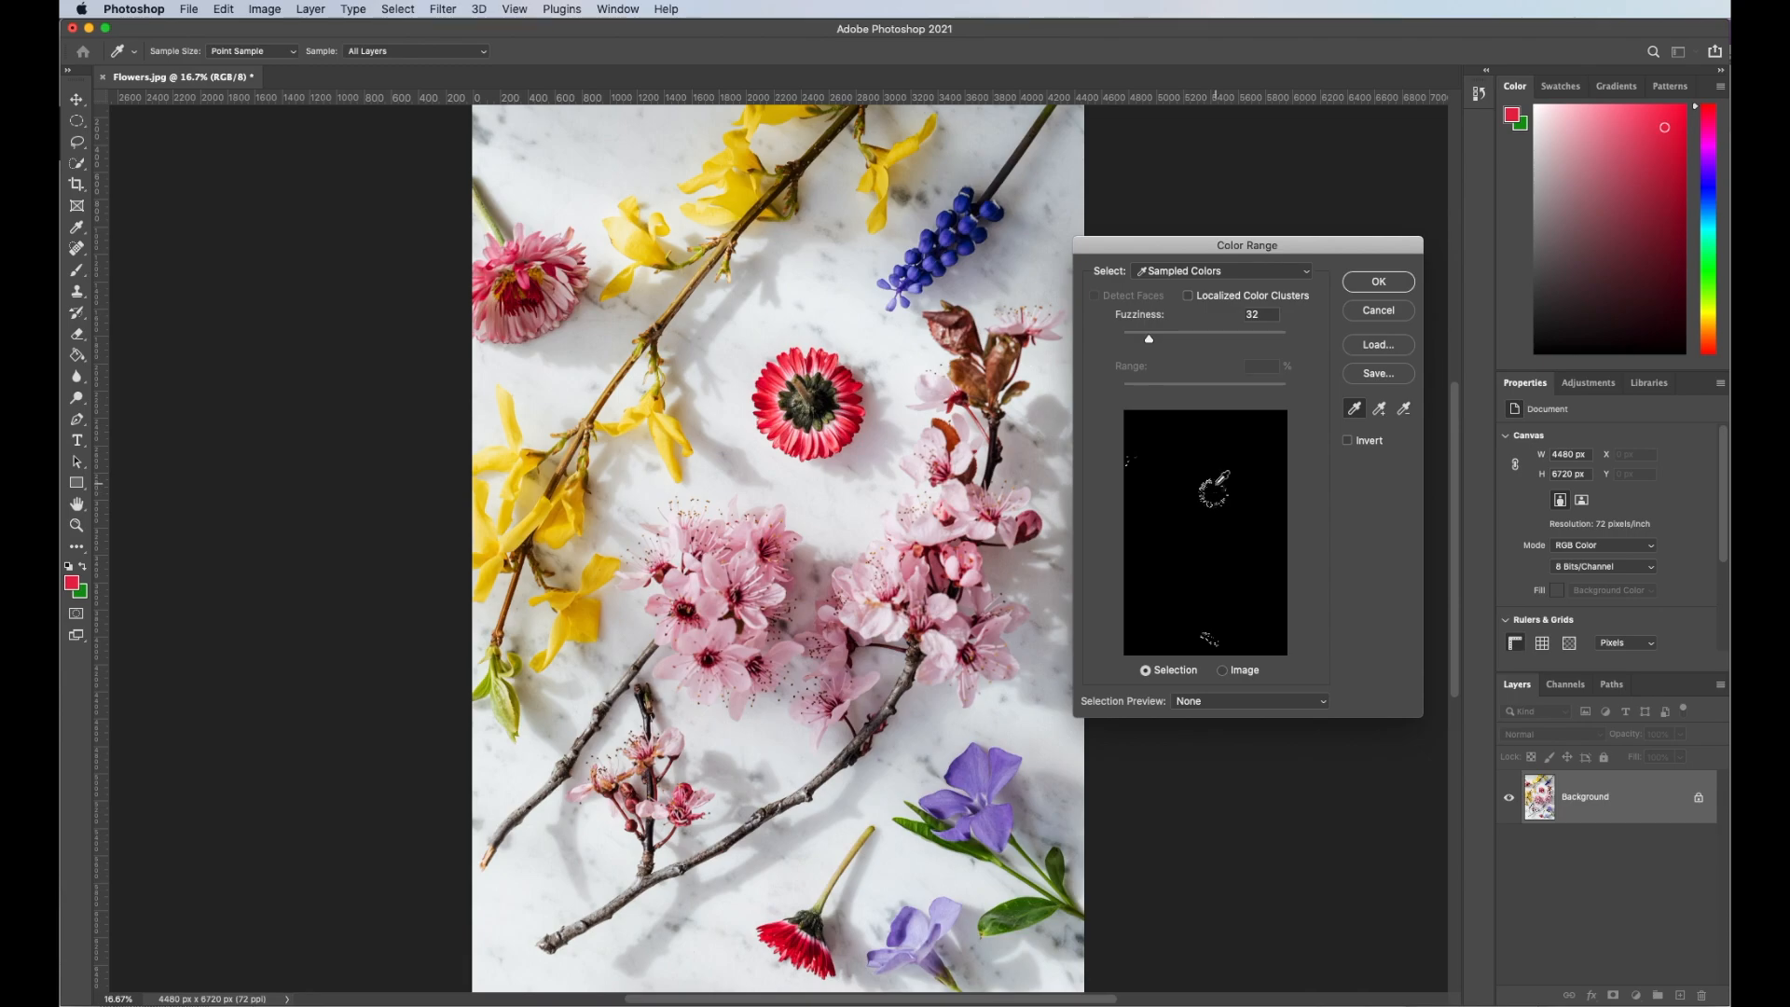
{"action": "left_click", "coordinate": [1381, 409]}
{"action": "left_click", "coordinate": [778, 366]}
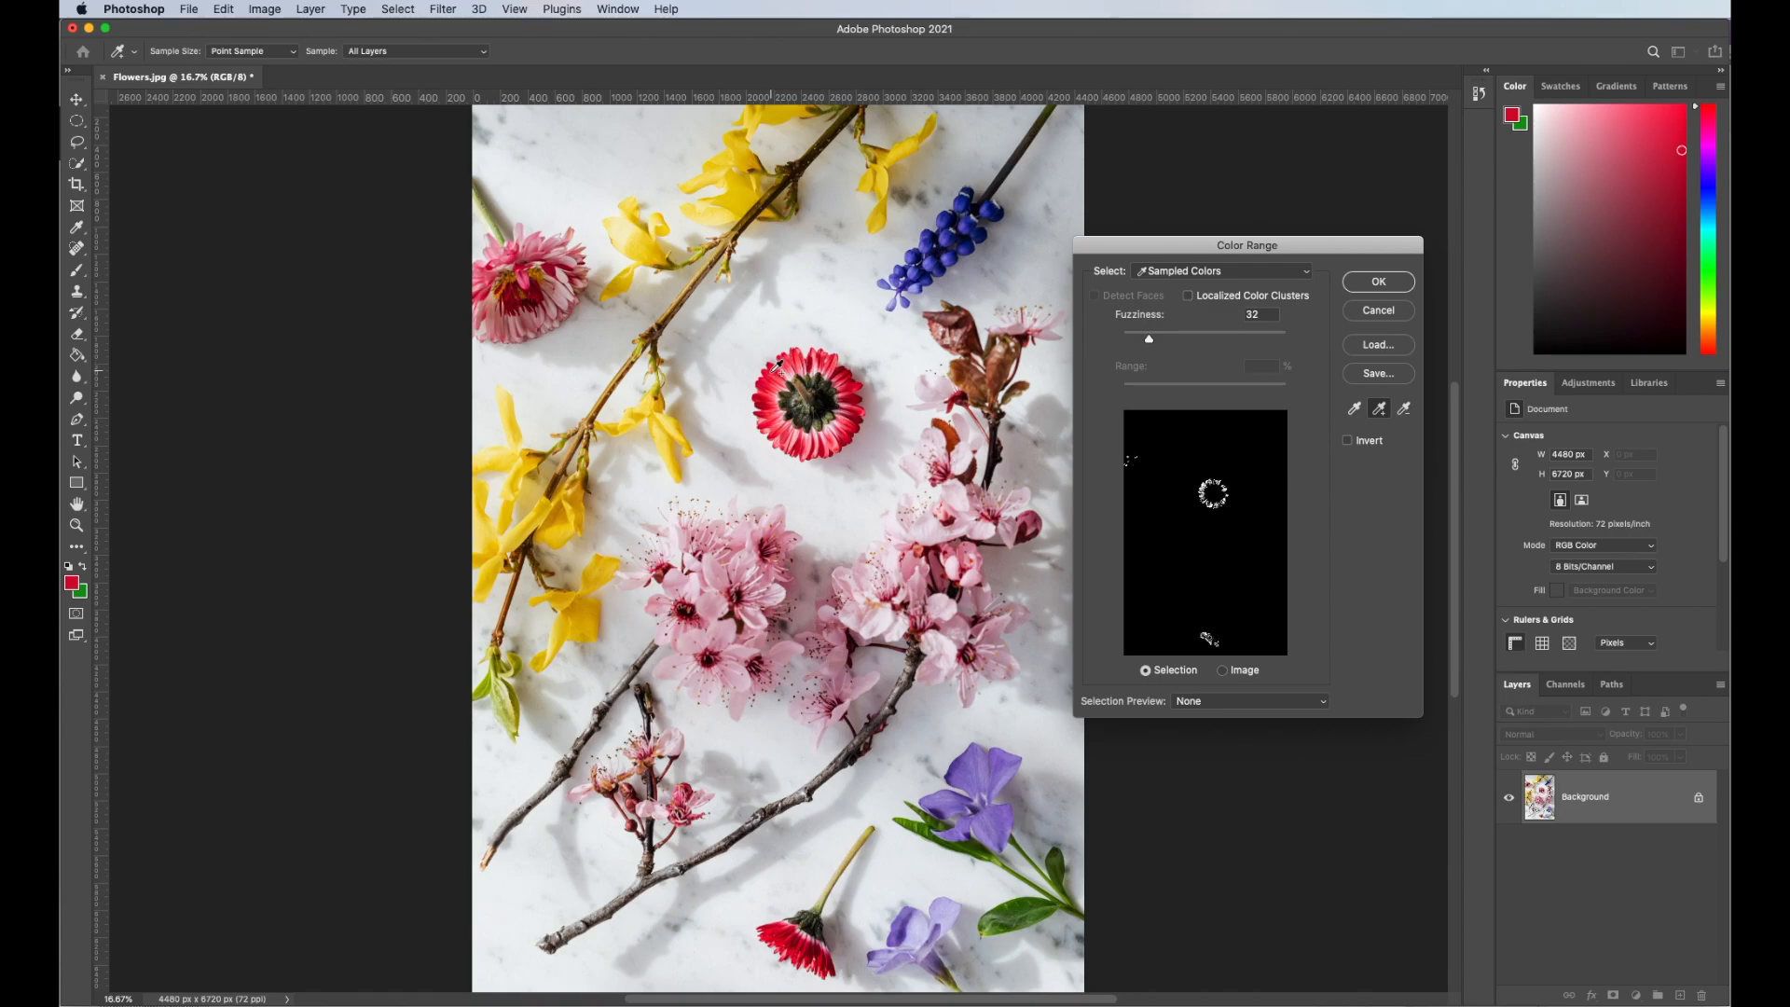
{"action": "left_click", "coordinate": [762, 392]}
{"action": "left_click", "coordinate": [764, 396]}
{"action": "left_click", "coordinate": [778, 402]}
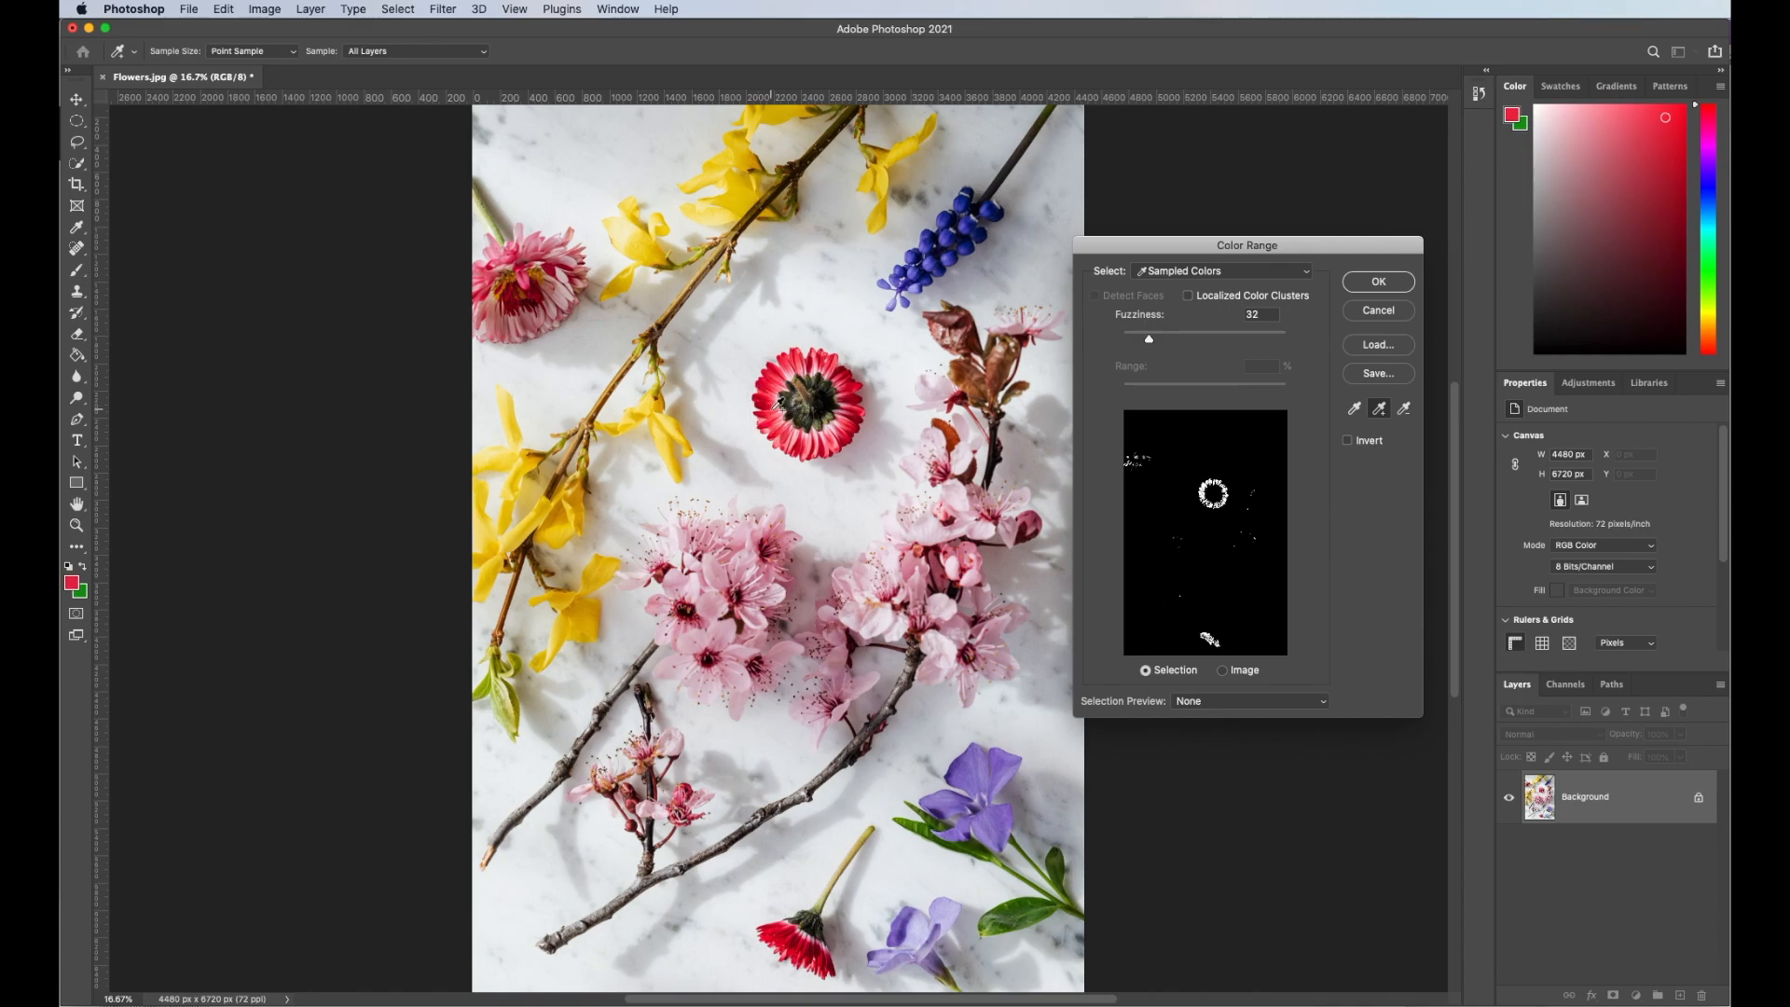
{"action": "left_click", "coordinate": [800, 442]}
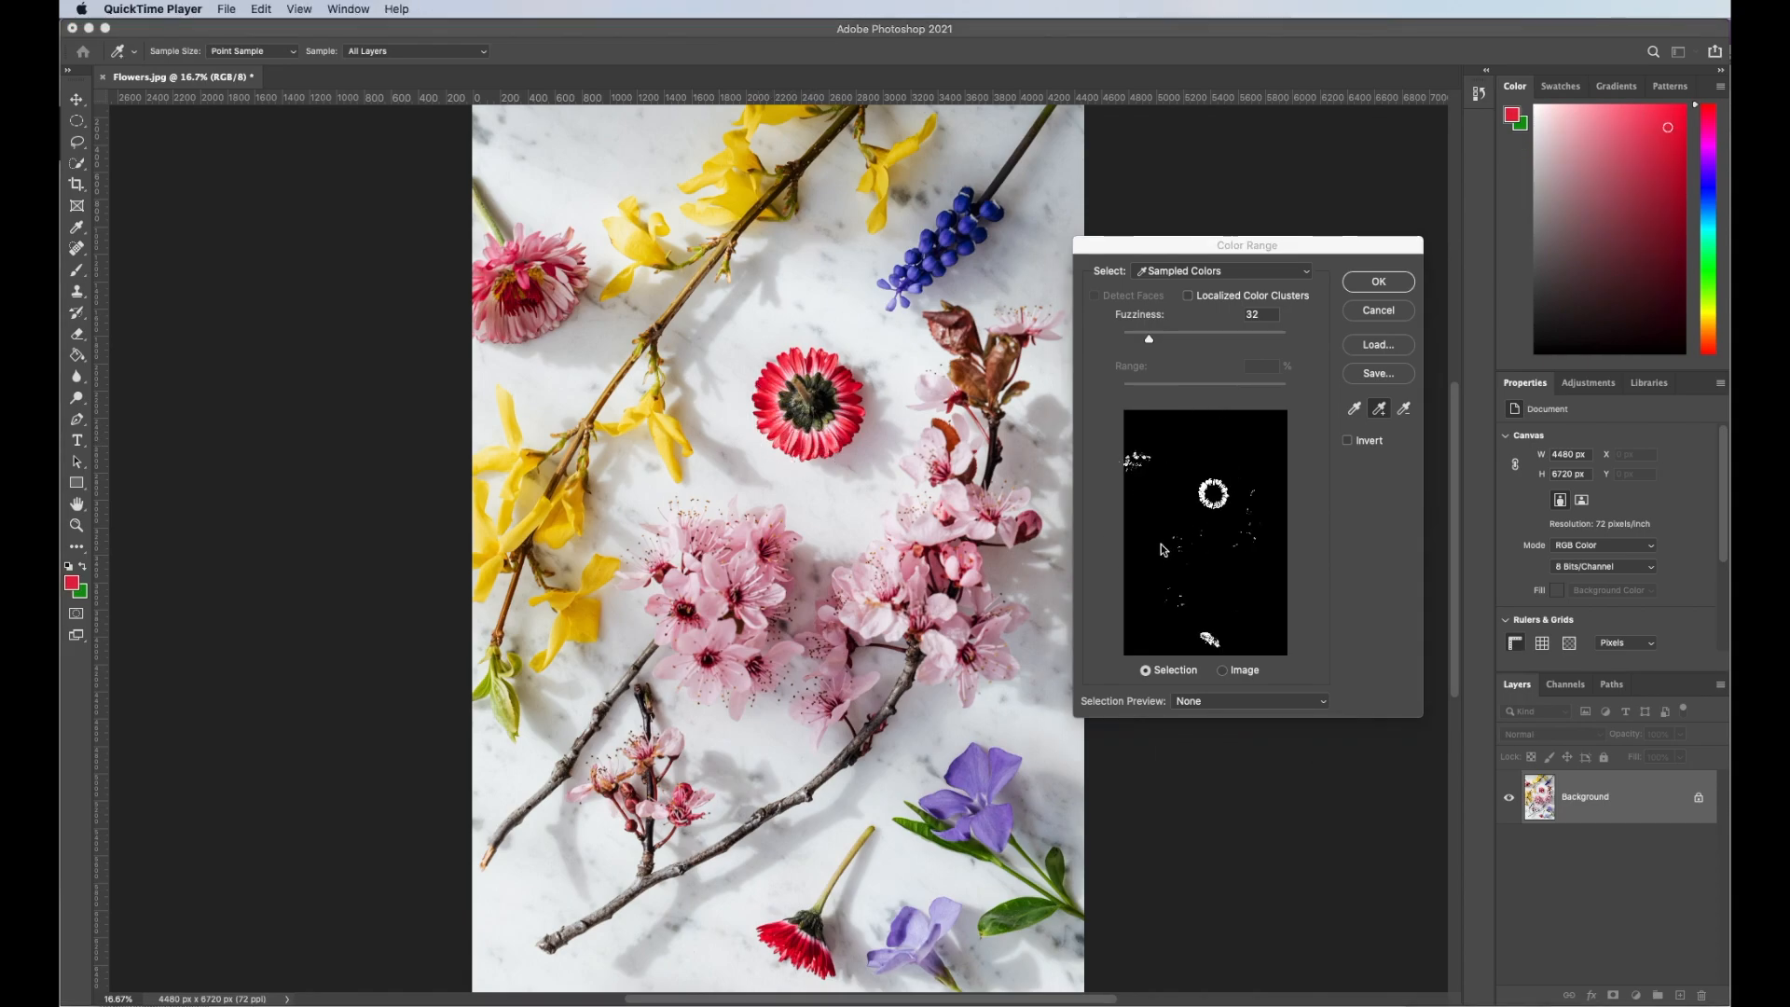
{"action": "left_click", "coordinate": [1373, 280]}
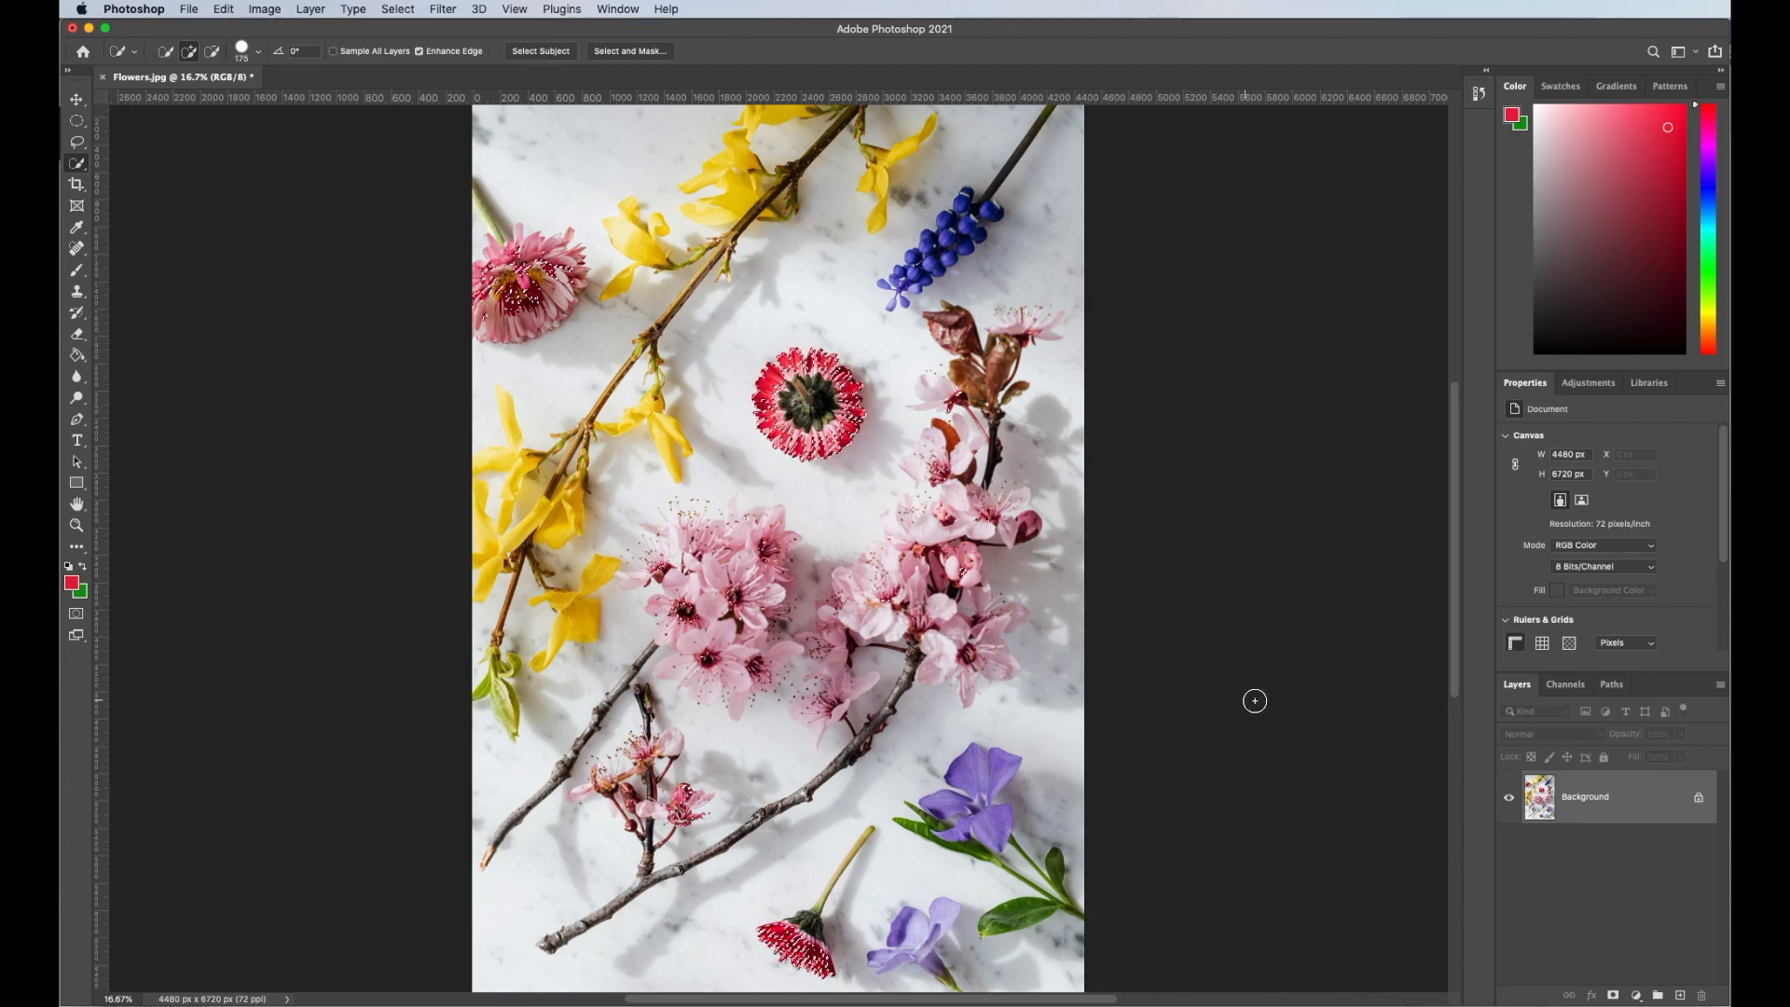
Add a Hue/Saturation adjustment layer for the red flower selection with hue +62, saturation +1 and lightness +2.
{"action": "left_click", "coordinate": [1635, 995]}
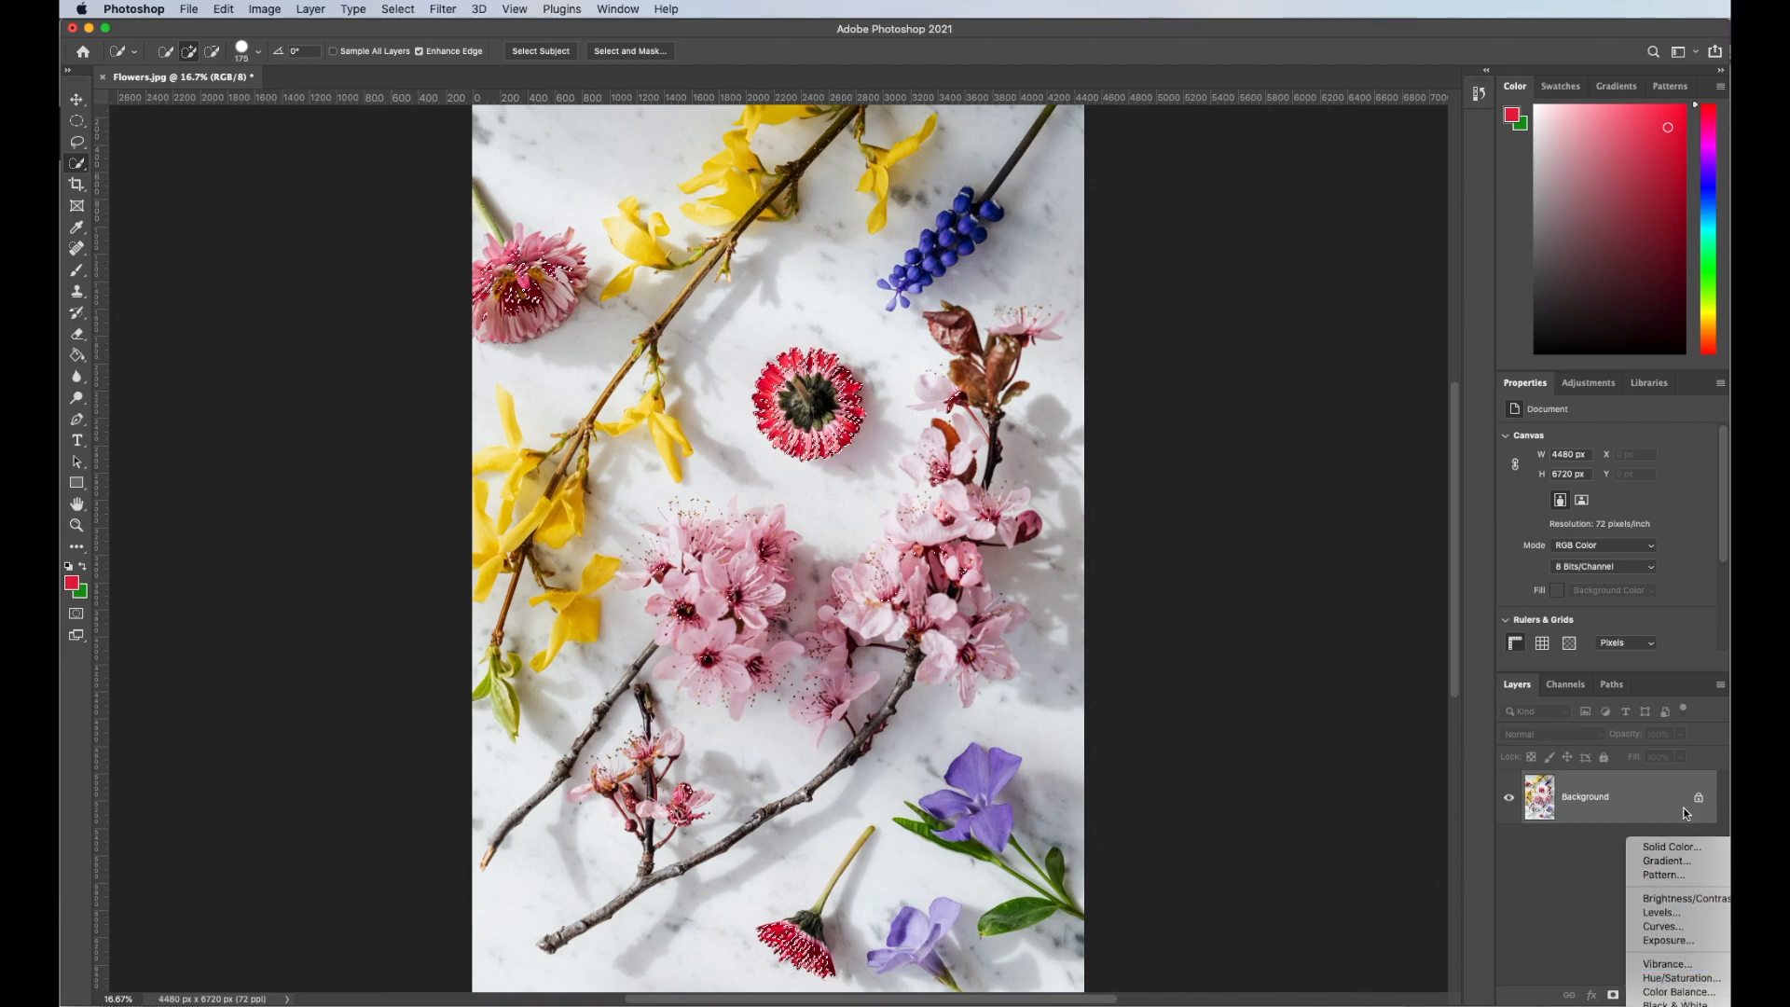
{"action": "left_click", "coordinate": [1670, 982]}
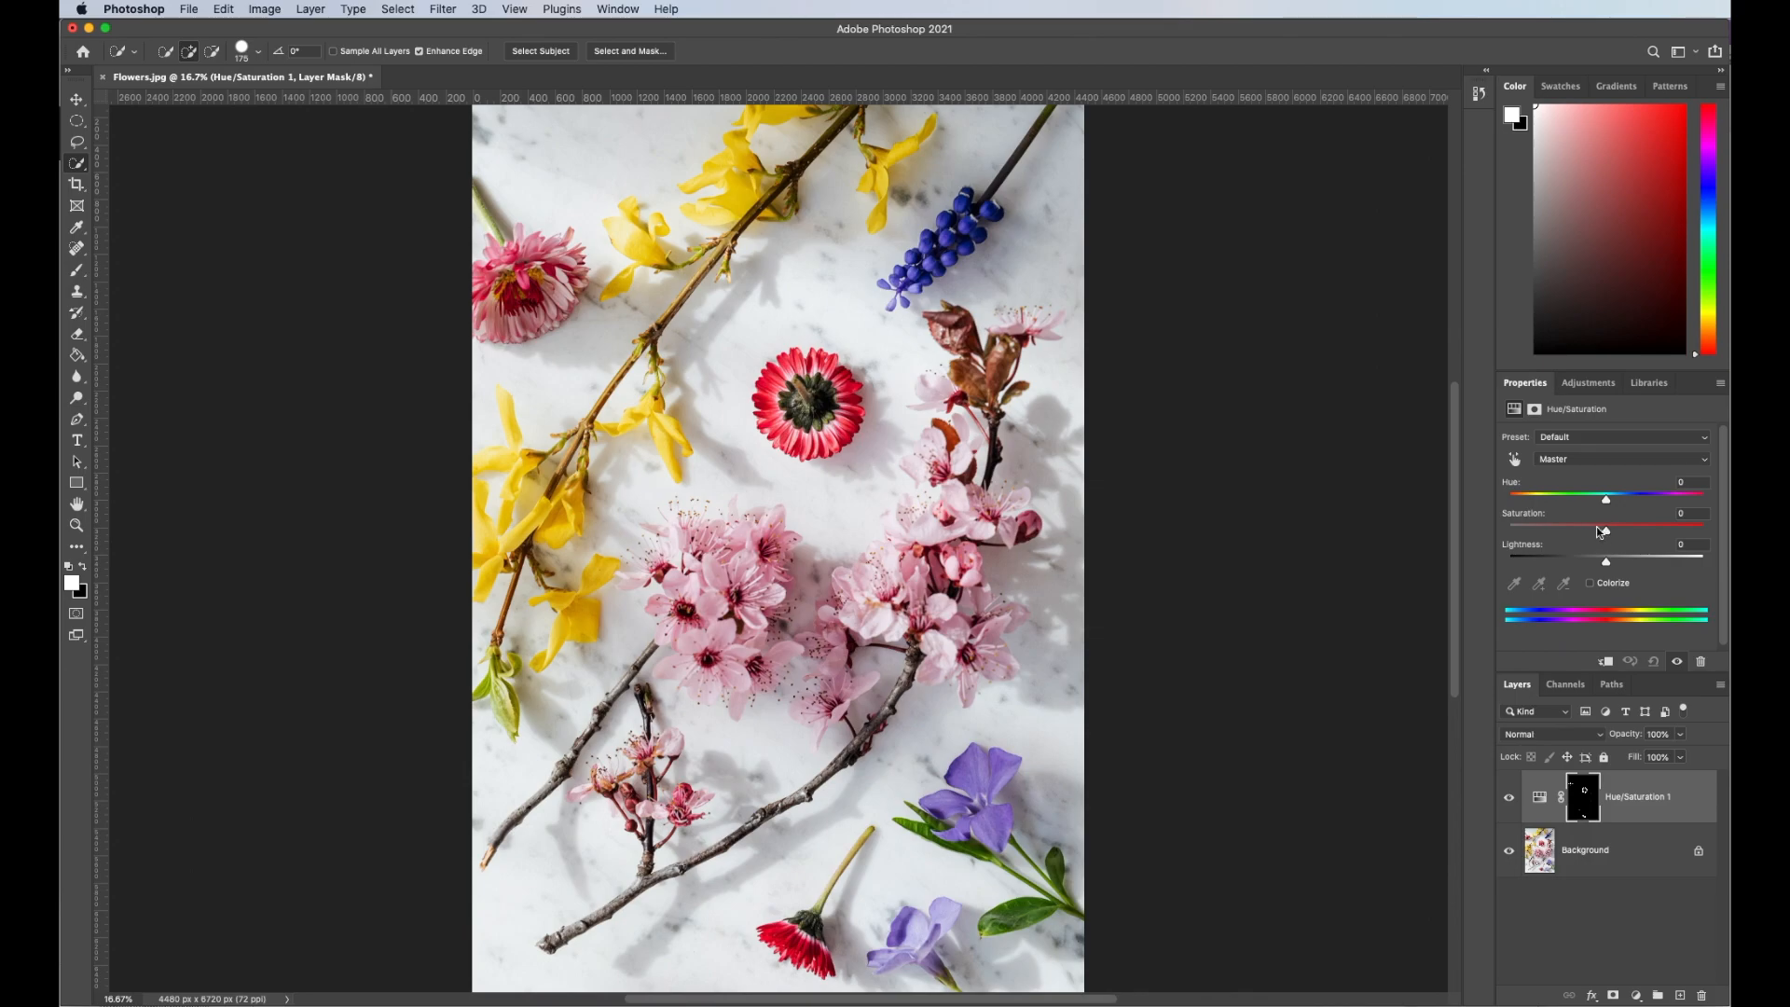
{"action": "left_click_drag", "start_coordinate": [1607, 531], "coordinate": [1698, 531]}
{"action": "left_click_drag", "start_coordinate": [1698, 533], "coordinate": [1506, 533]}
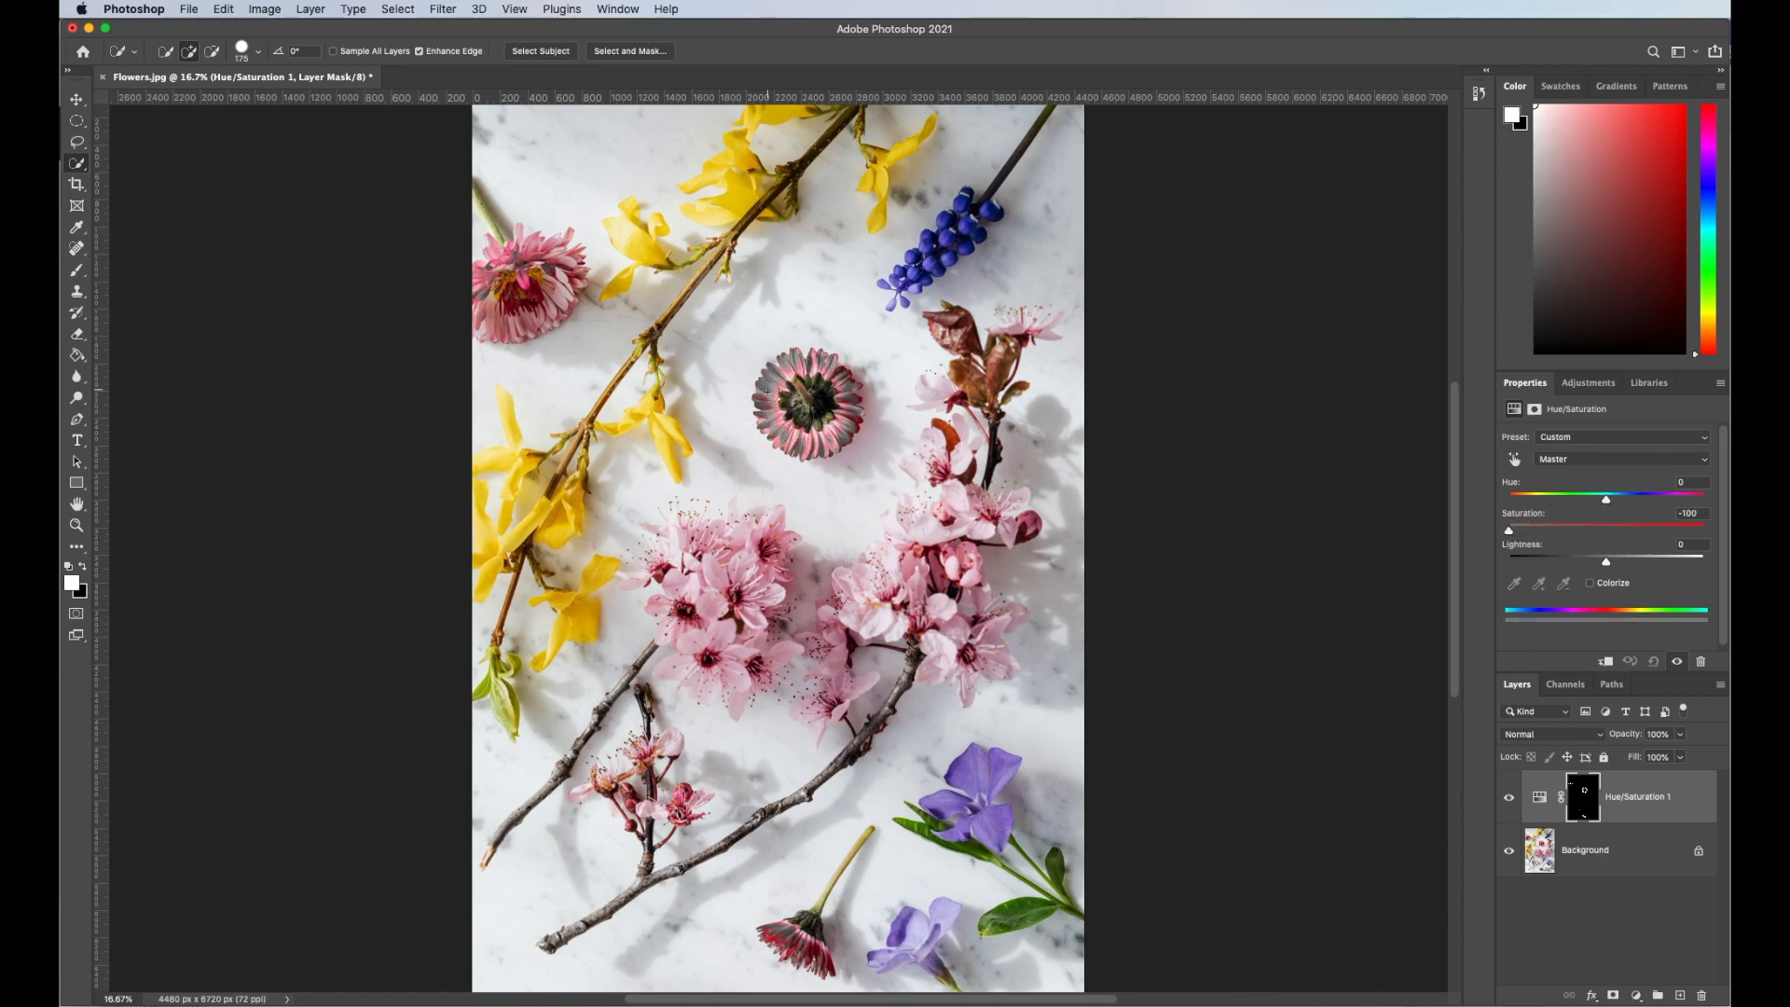
{"action": "left_click_drag", "start_coordinate": [1510, 530], "coordinate": [1603, 531]}
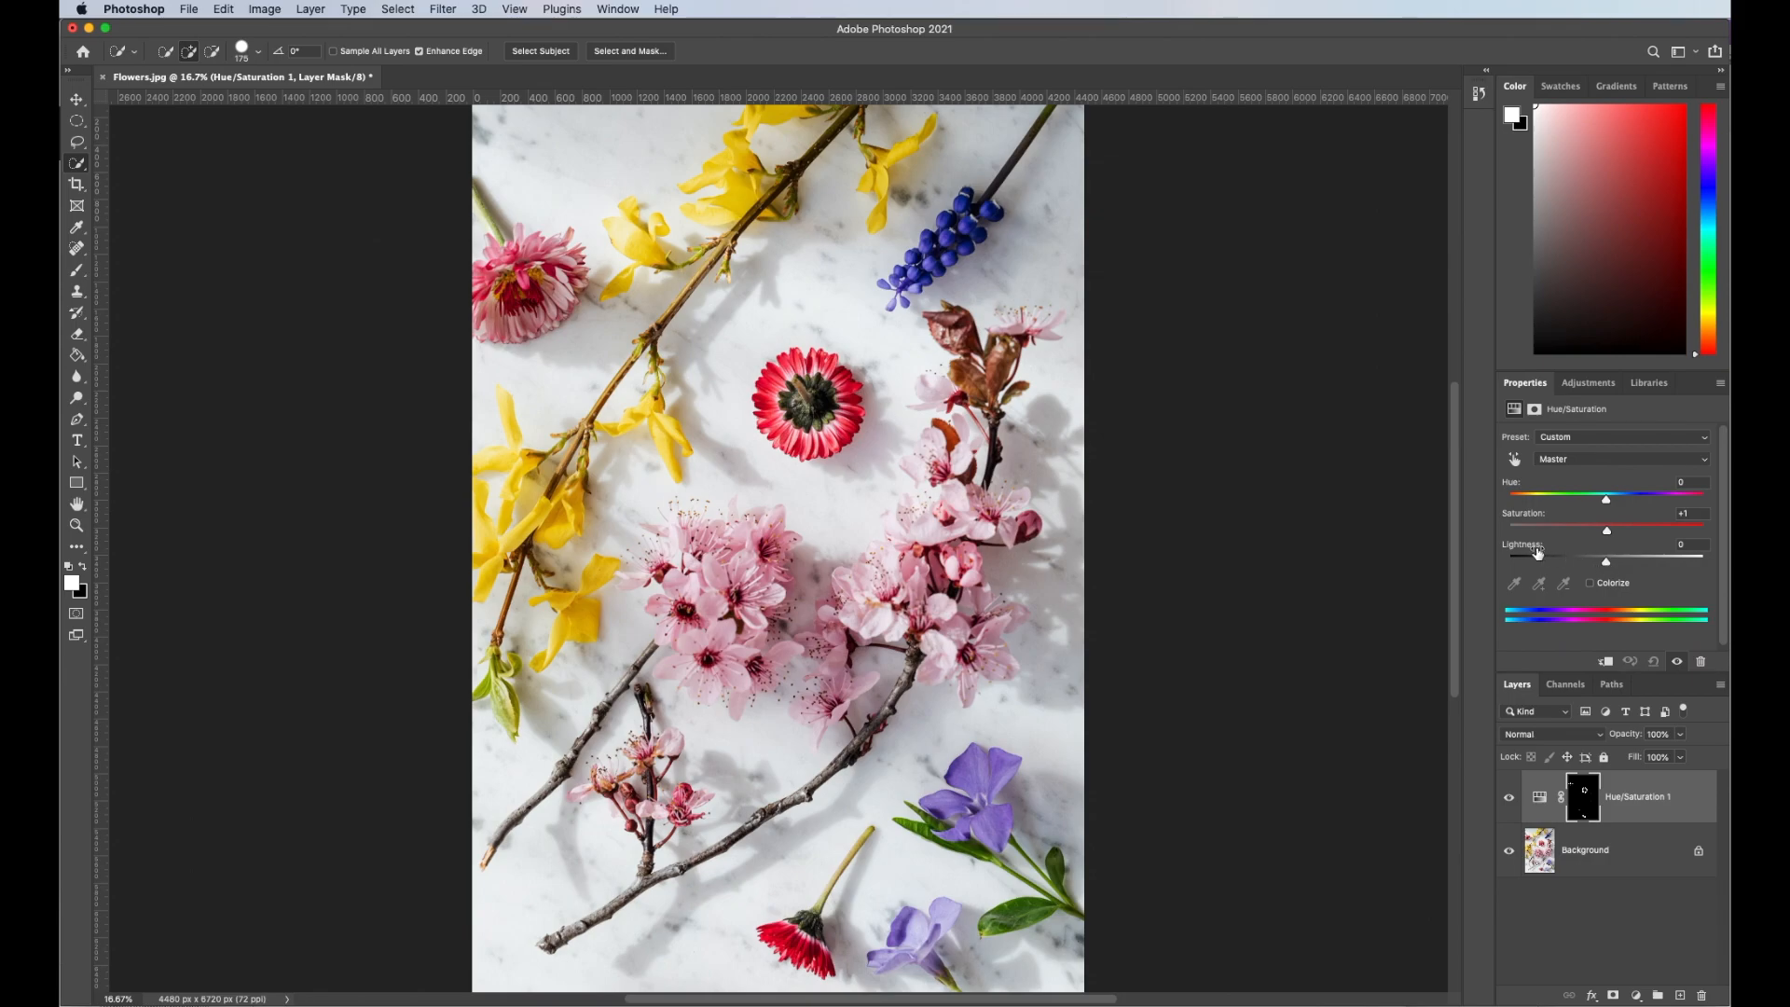
{"action": "mouse_move", "coordinate": [1608, 567]}
{"action": "left_mouse_down"}
{"action": "mouse_move", "coordinate": [1669, 563]}
{"action": "mouse_move", "coordinate": [1574, 566]}
{"action": "mouse_move", "coordinate": [1608, 566]}
{"action": "left_mouse_up"}
{"action": "left_click_drag", "start_coordinate": [1608, 504], "coordinate": [1657, 503]}
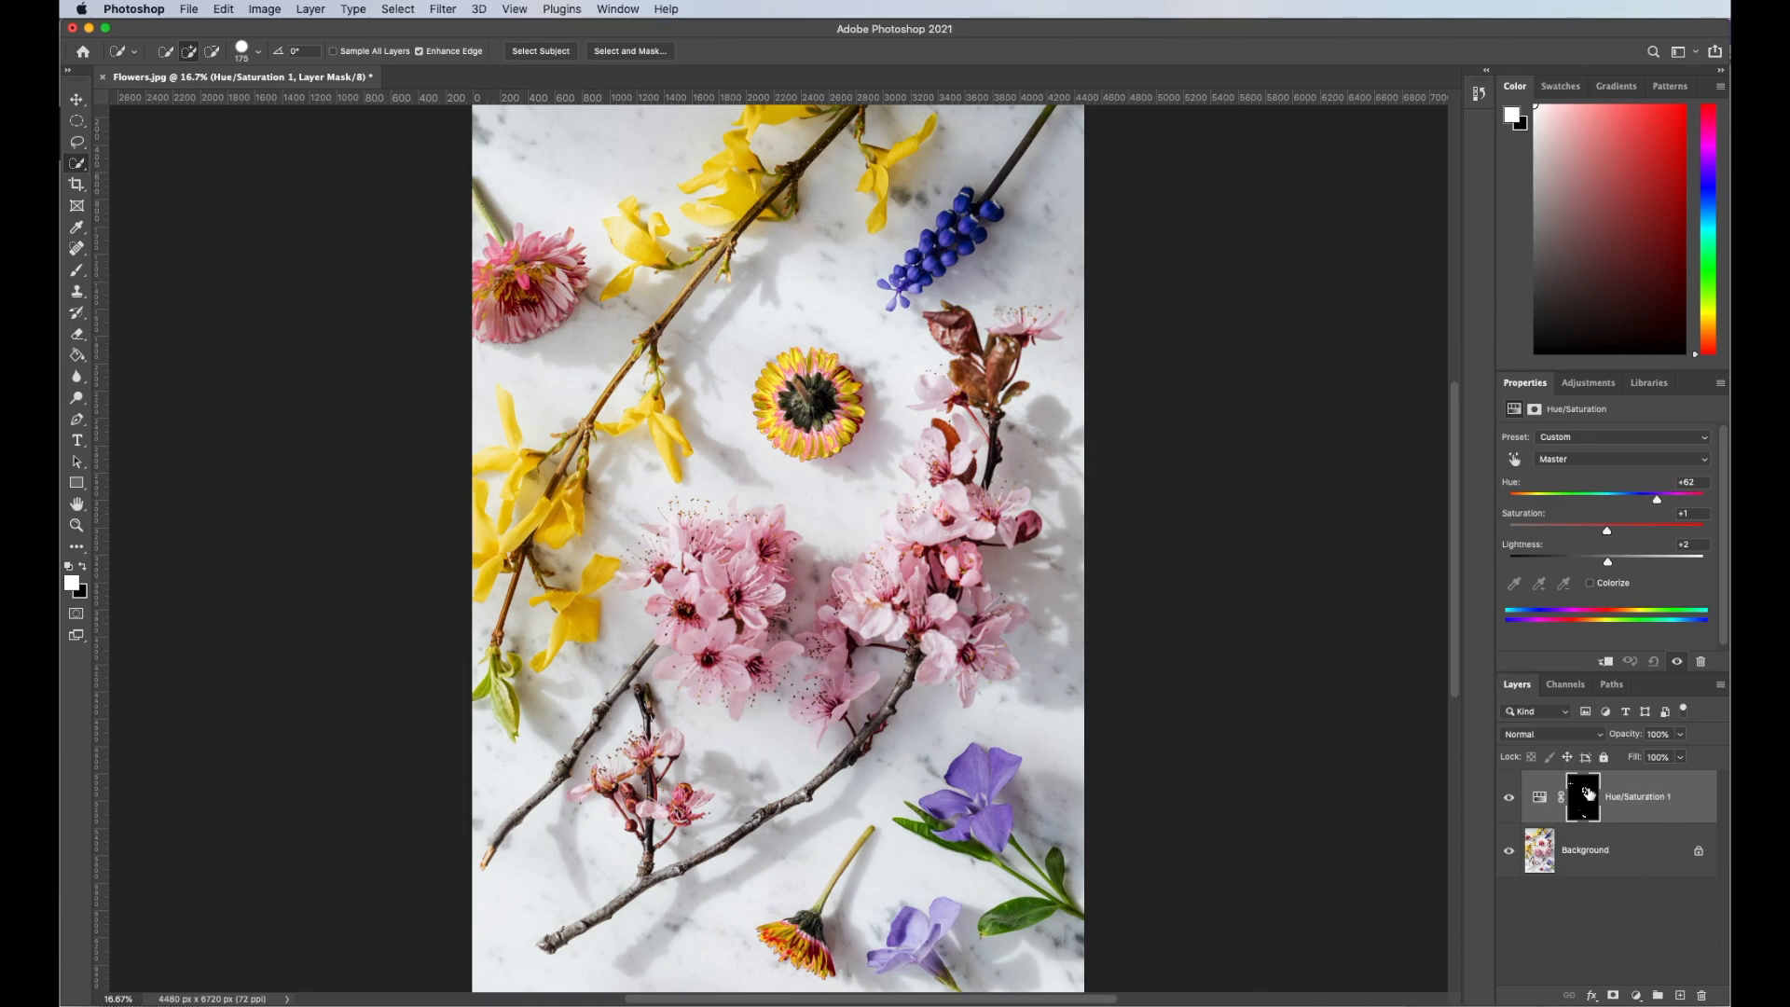
Start a Color Range selection on the Background layer using Sampled Colors and sample the deep blue flower cluster near the upper right.
{"action": "left_click", "coordinate": [1651, 849]}
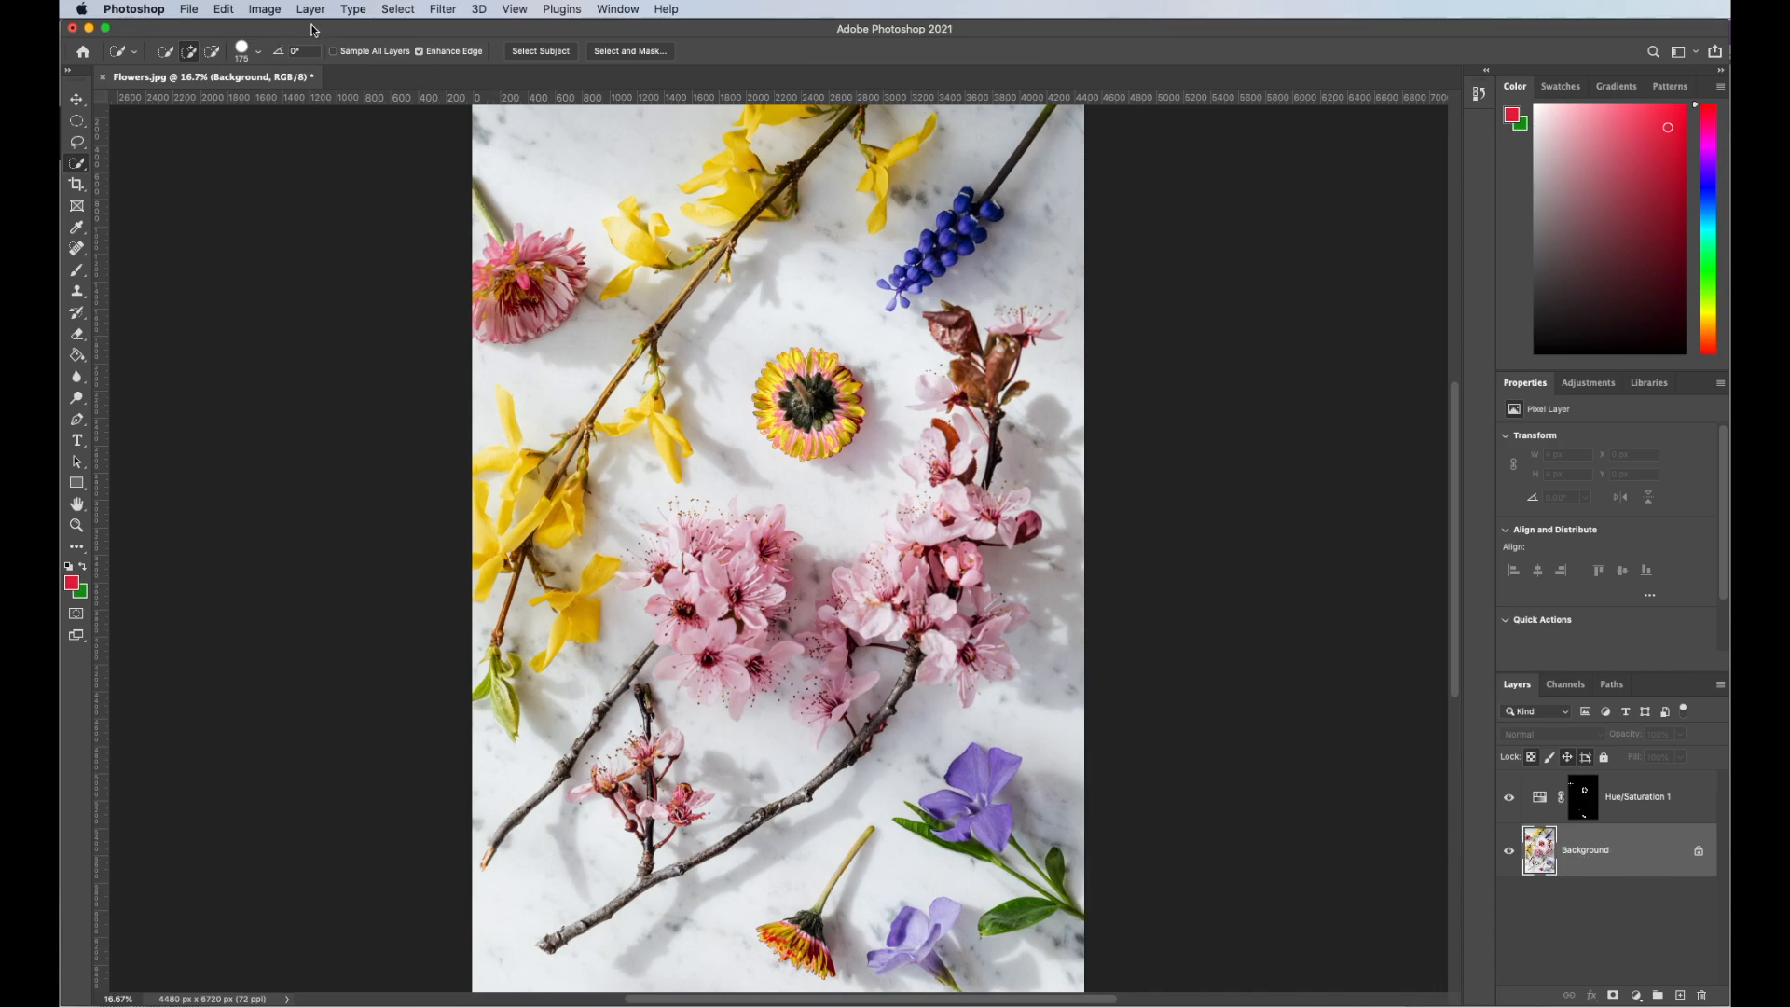
{"action": "left_click", "coordinate": [397, 10]}
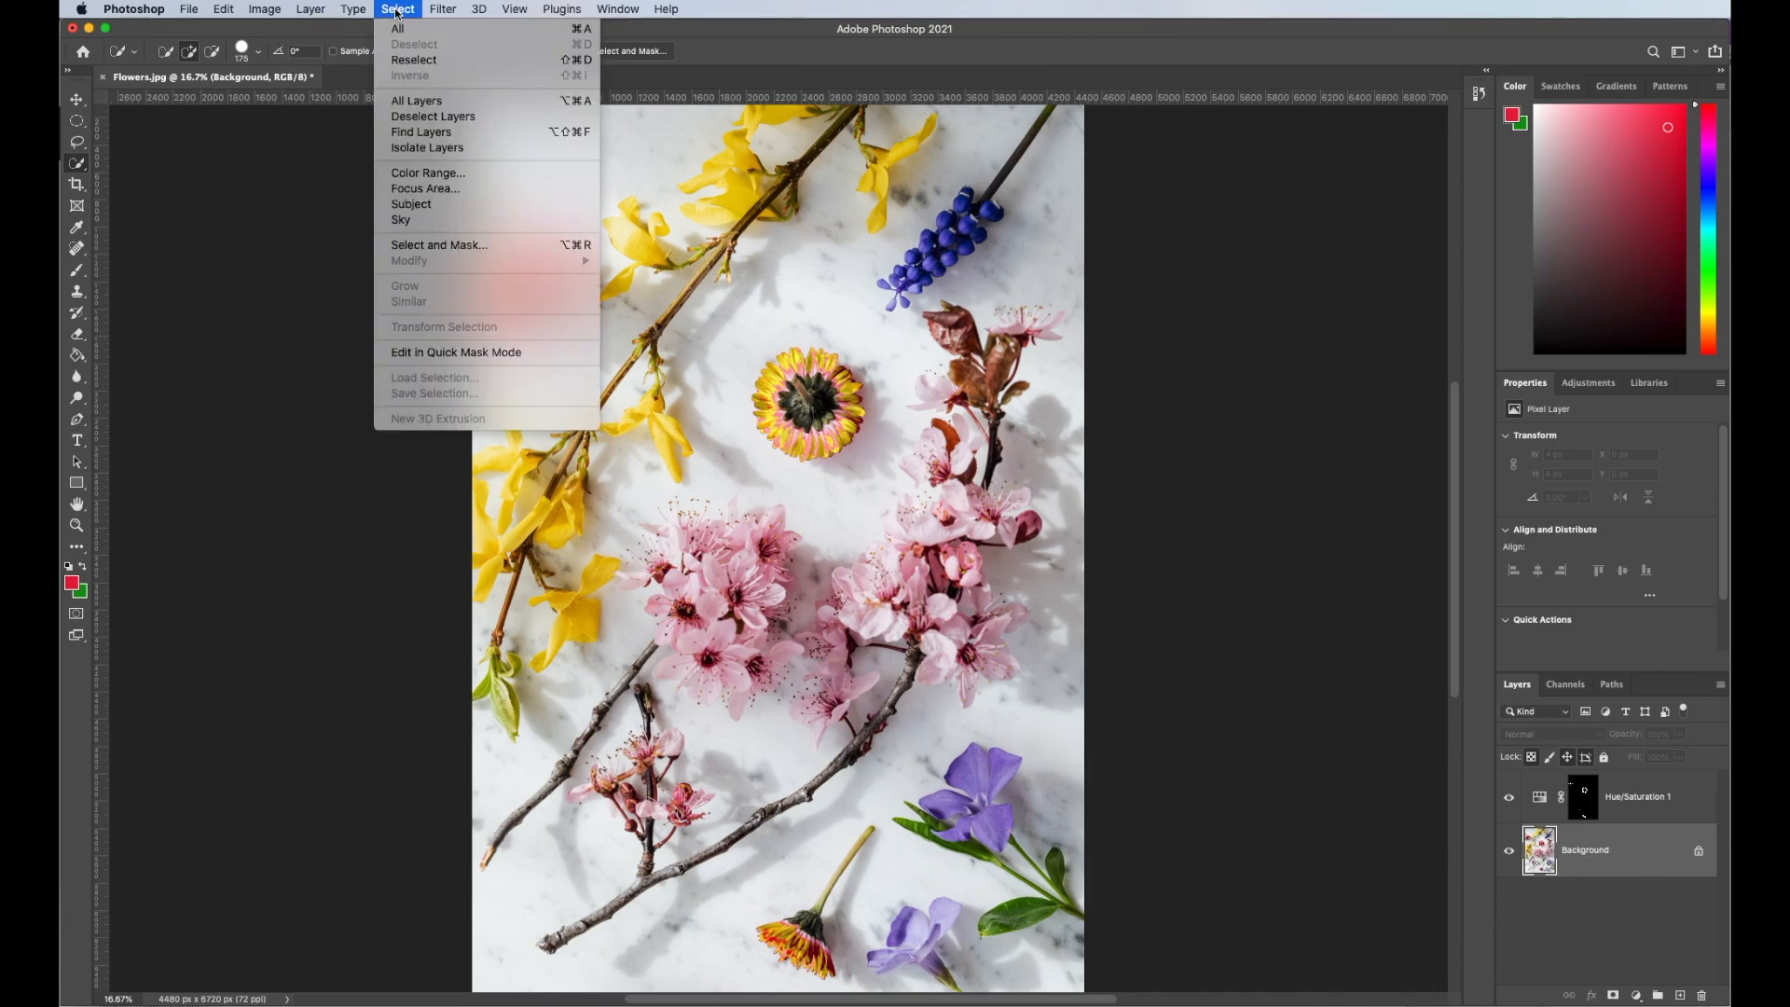
{"action": "left_click", "coordinate": [429, 172]}
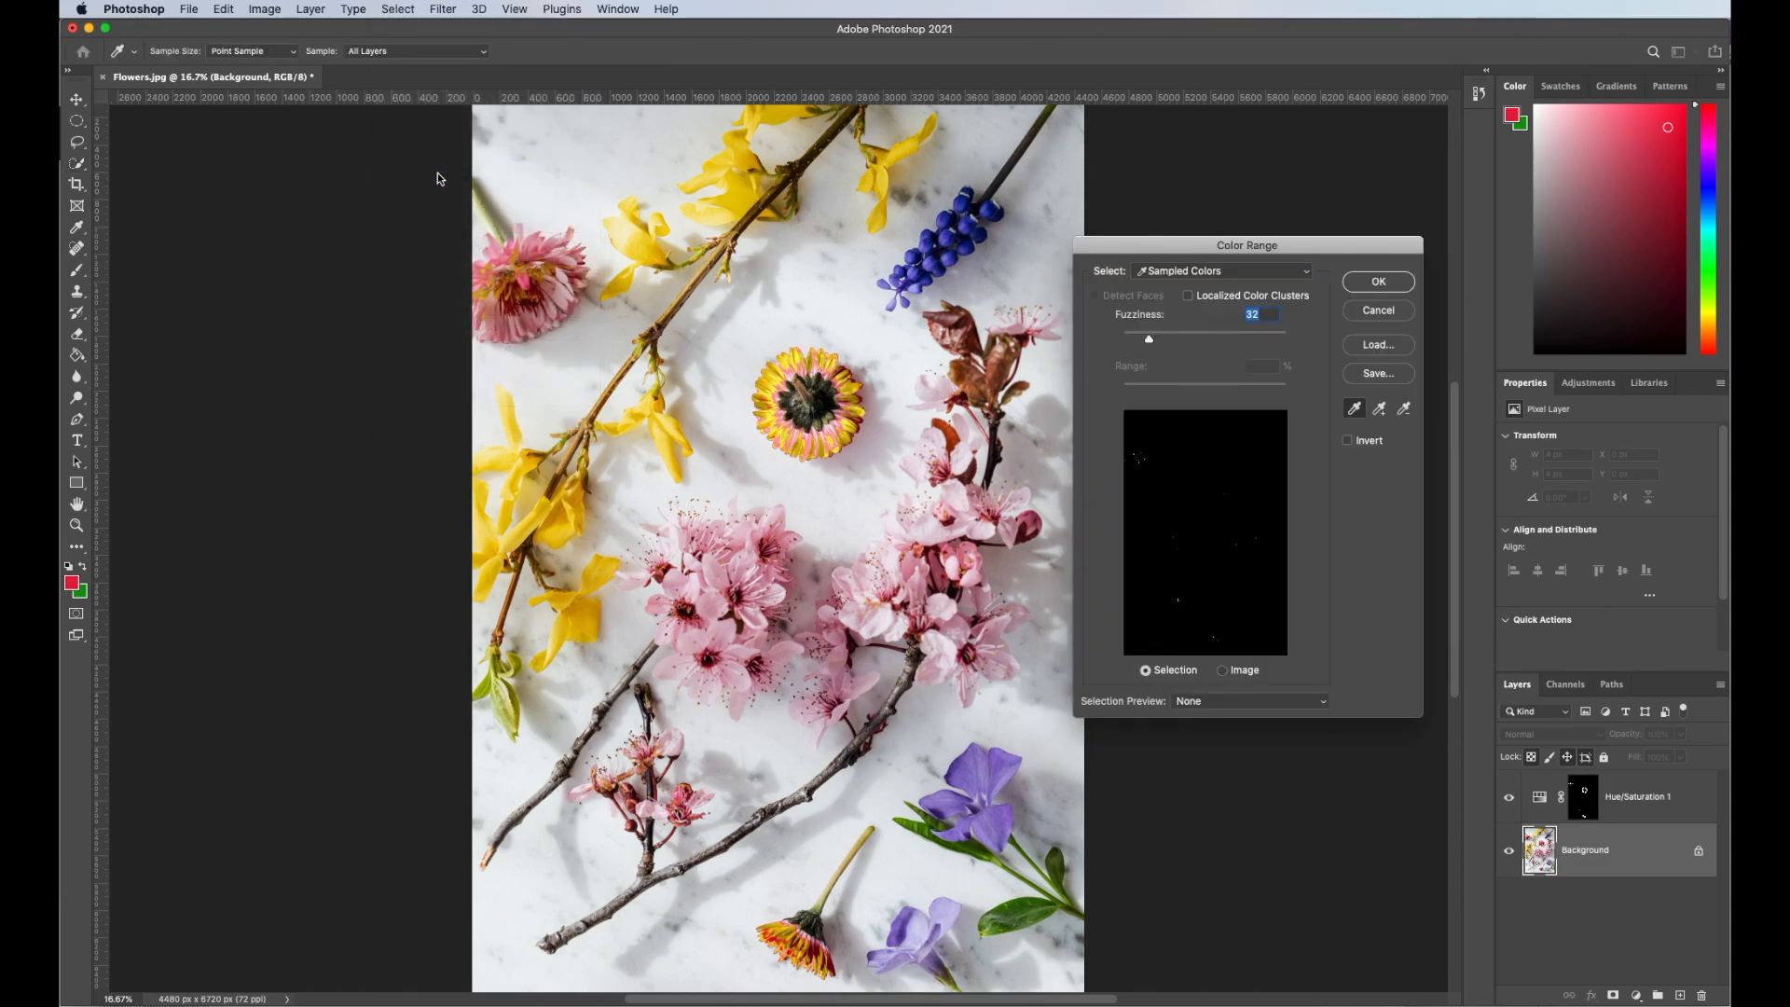
{"action": "left_click", "coordinate": [1206, 271]}
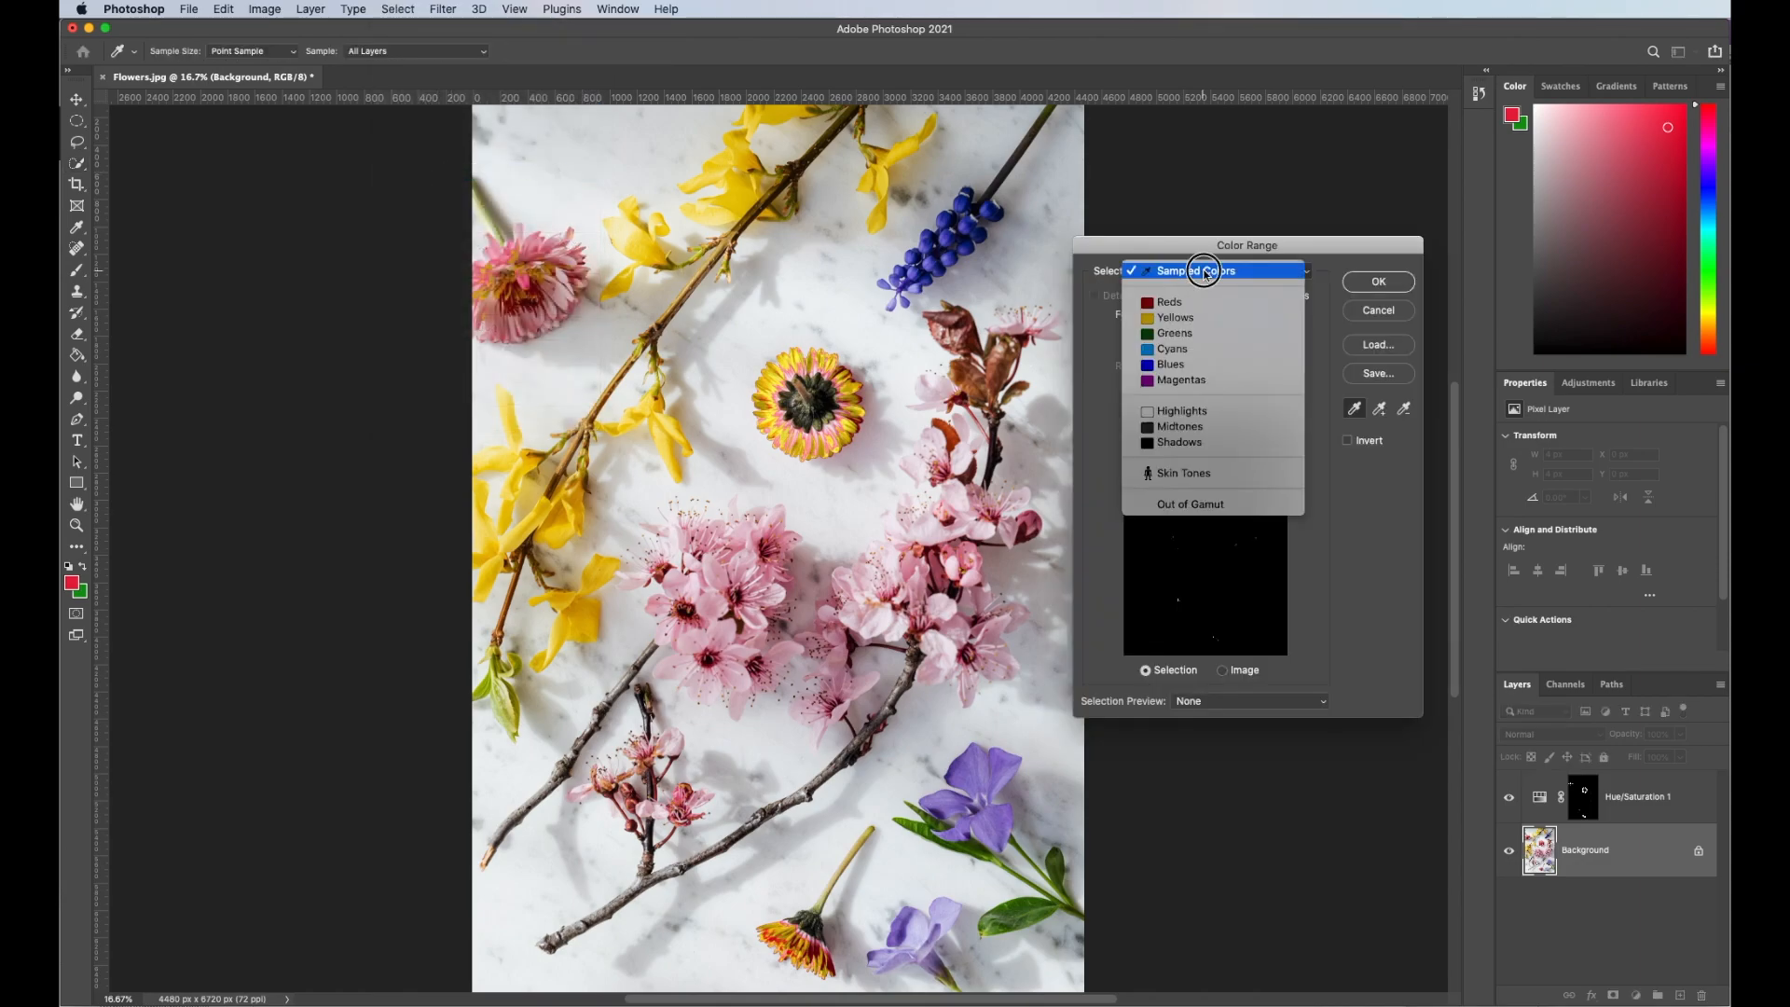
{"action": "left_click", "coordinate": [1205, 271]}
{"action": "left_click", "coordinate": [952, 242]}
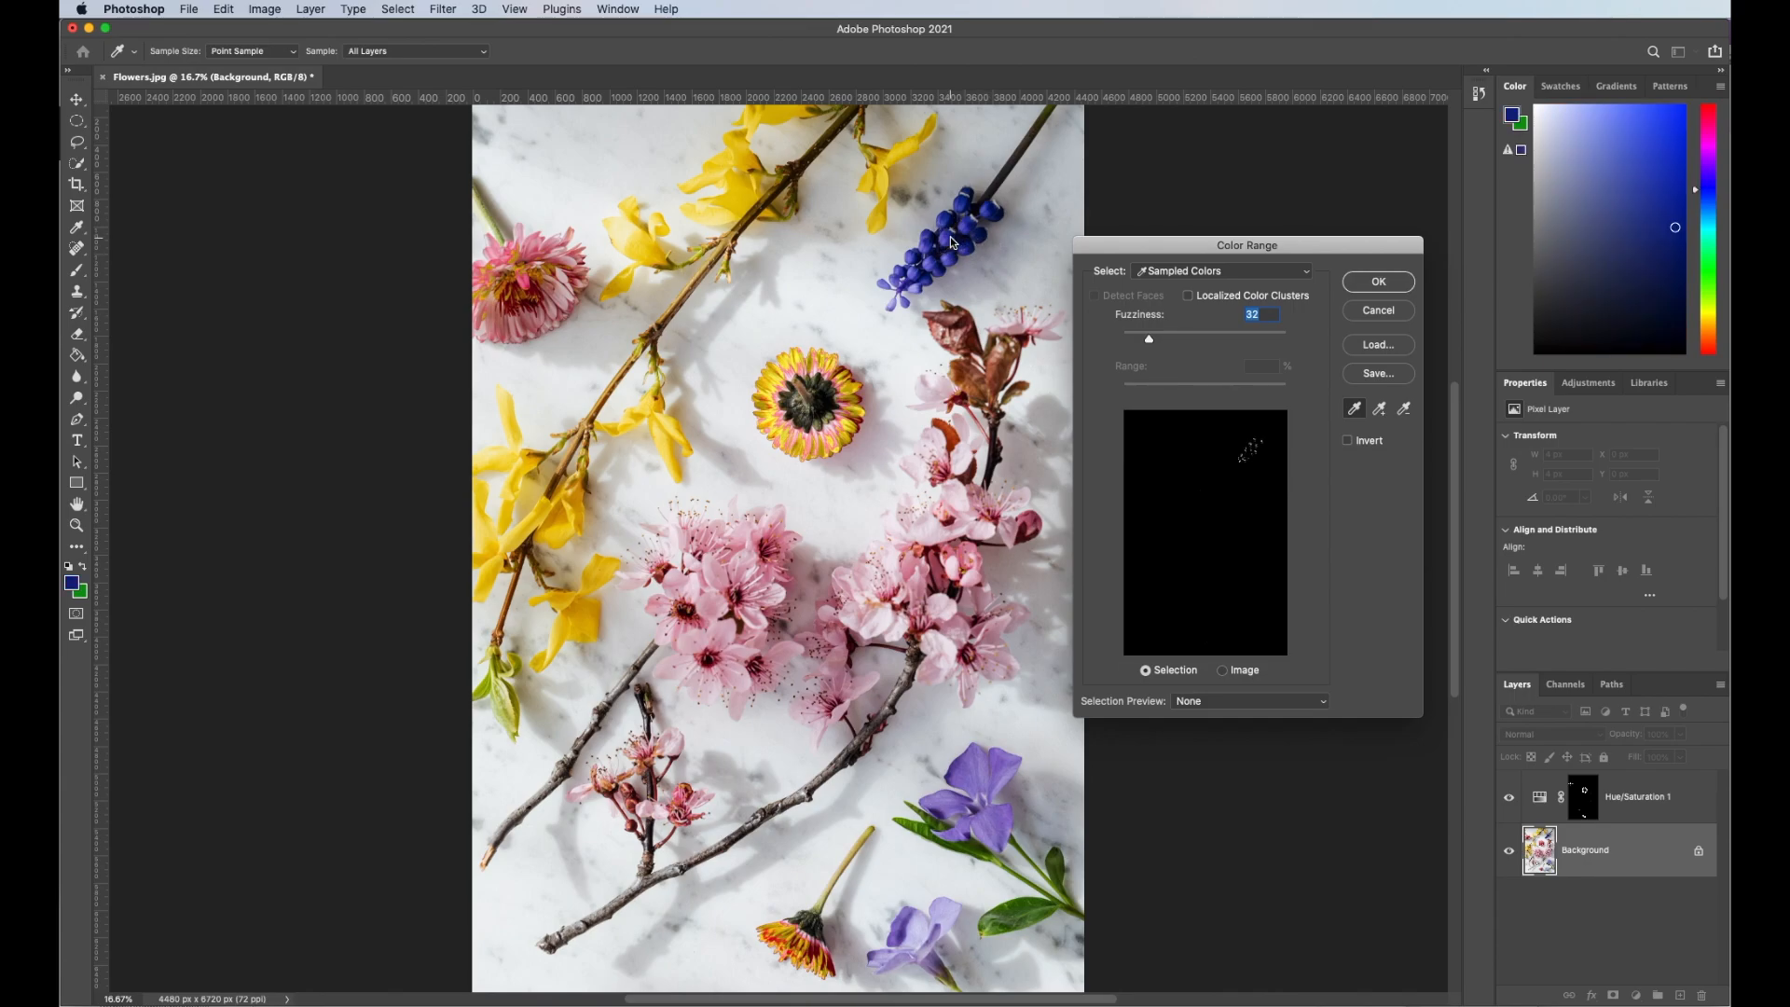
{"action": "left_click", "coordinate": [969, 223]}
{"action": "left_click", "coordinate": [946, 217]}
{"action": "left_click", "coordinate": [945, 215]}
{"action": "left_click", "coordinate": [946, 223]}
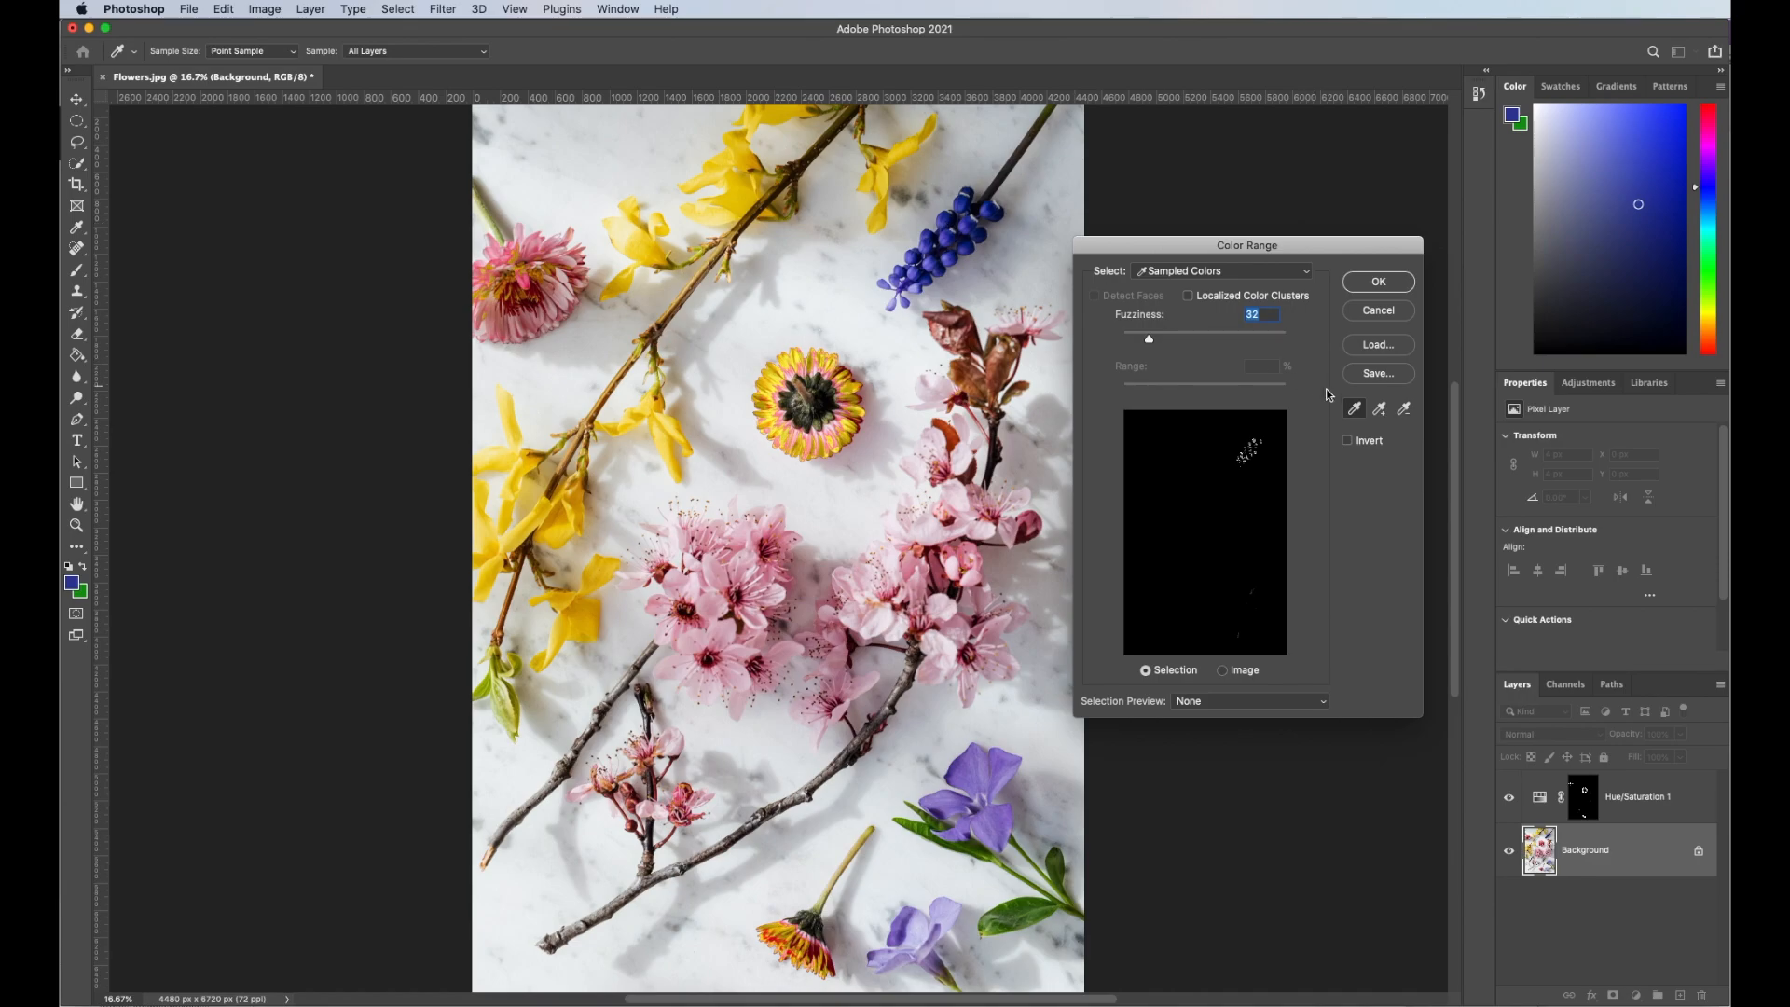
Add the darker and lighter shades of the blue flower cluster to the sampled color range.
{"action": "left_click", "coordinate": [1385, 408]}
{"action": "left_click", "coordinate": [991, 217]}
{"action": "left_click", "coordinate": [992, 217]}
{"action": "left_click", "coordinate": [994, 218]}
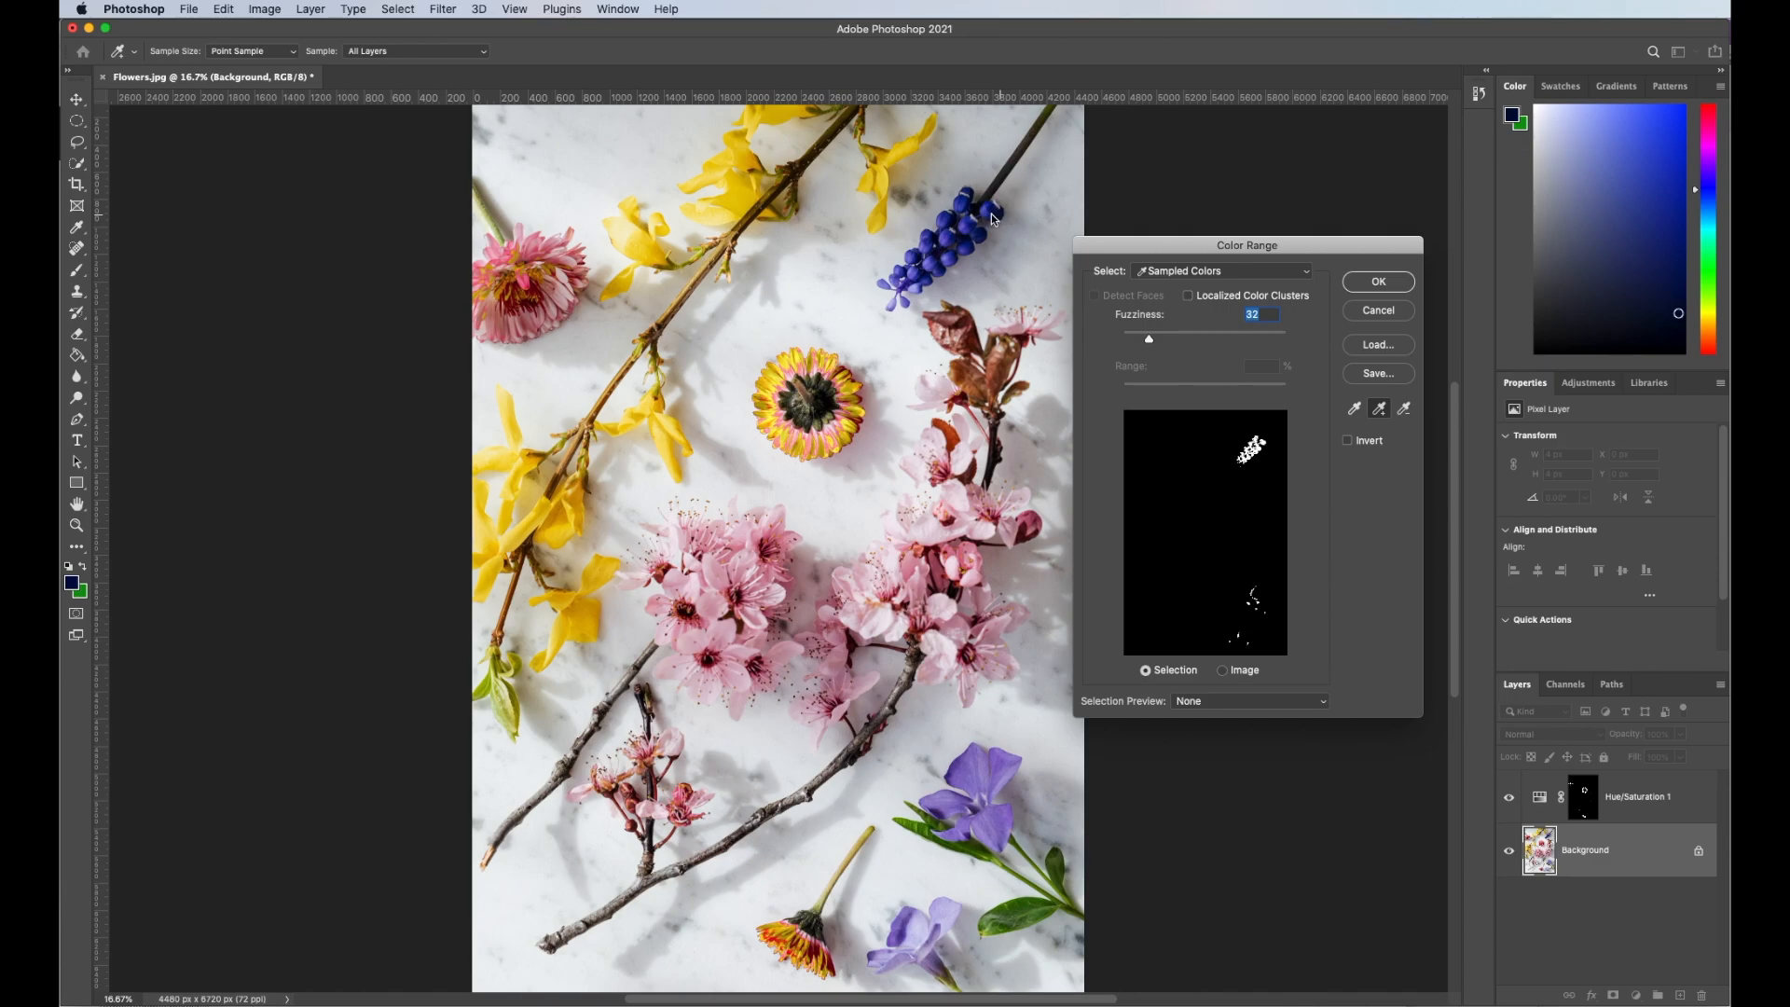
{"action": "left_click", "coordinate": [940, 241]}
{"action": "left_click", "coordinate": [912, 260]}
{"action": "left_click", "coordinate": [916, 253]}
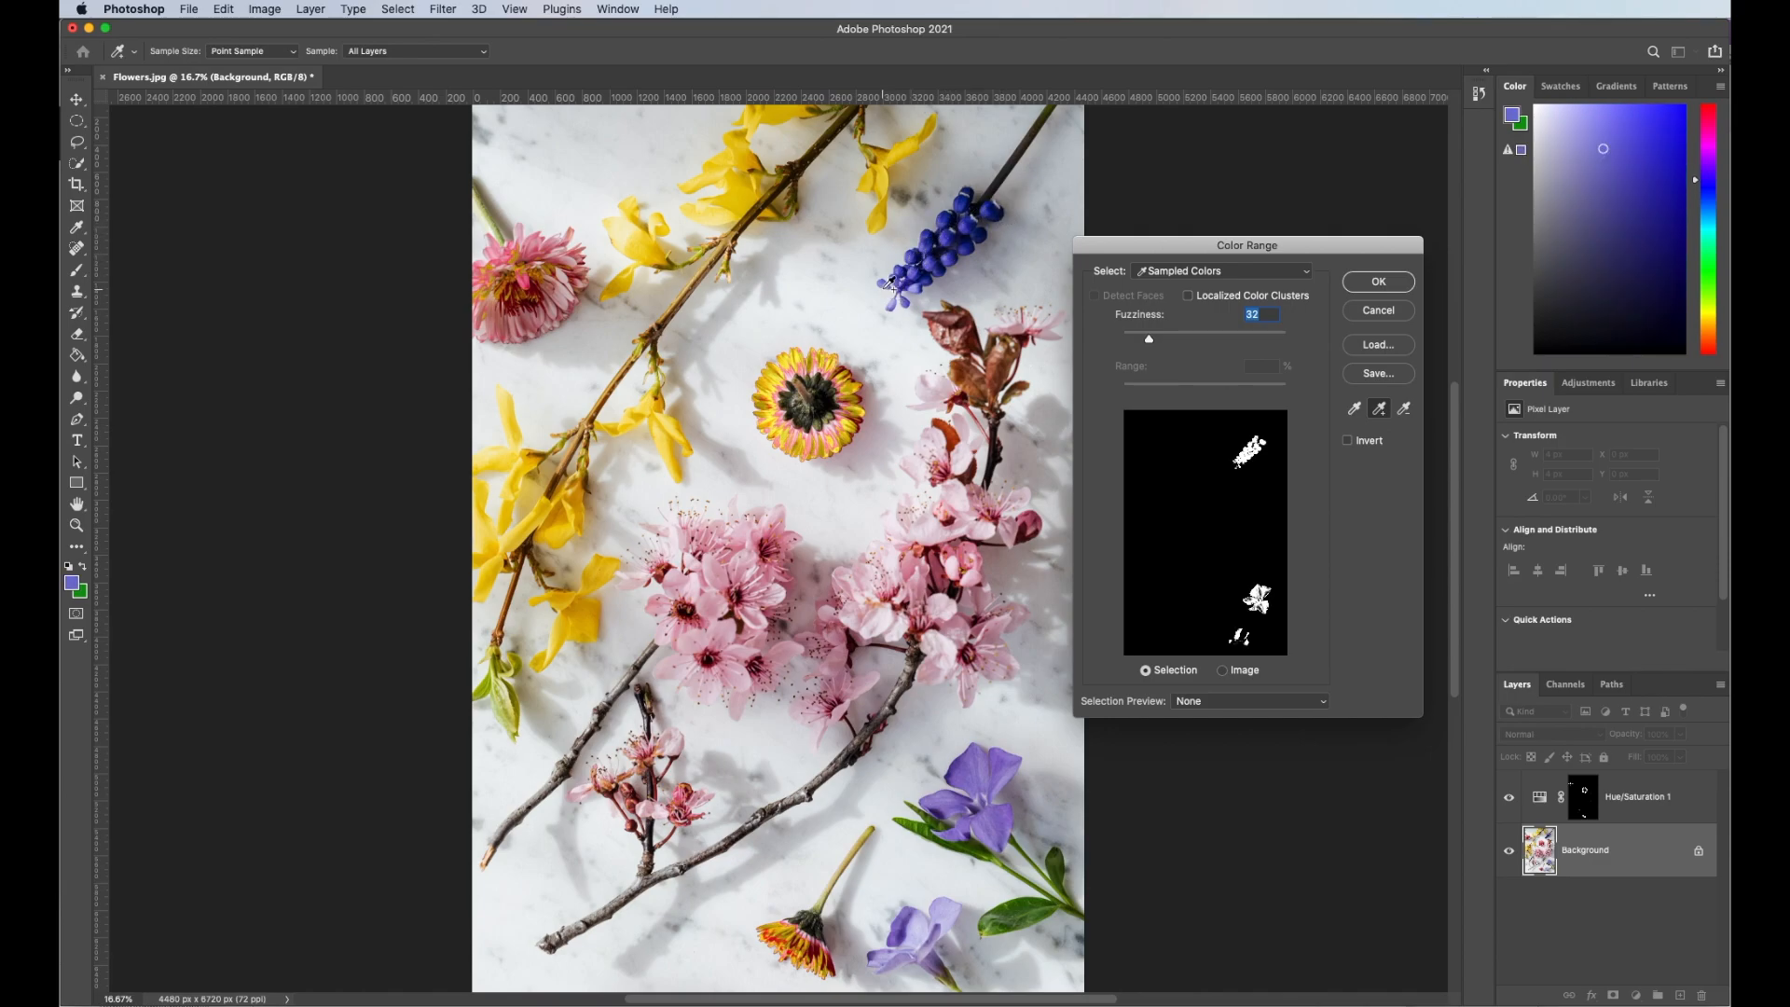
{"action": "left_click", "coordinate": [884, 284]}
Add the petal colors of the two purple flowers at the lower right to the sample and accept the color range.
{"action": "left_click", "coordinate": [965, 770]}
{"action": "left_click", "coordinate": [956, 771]}
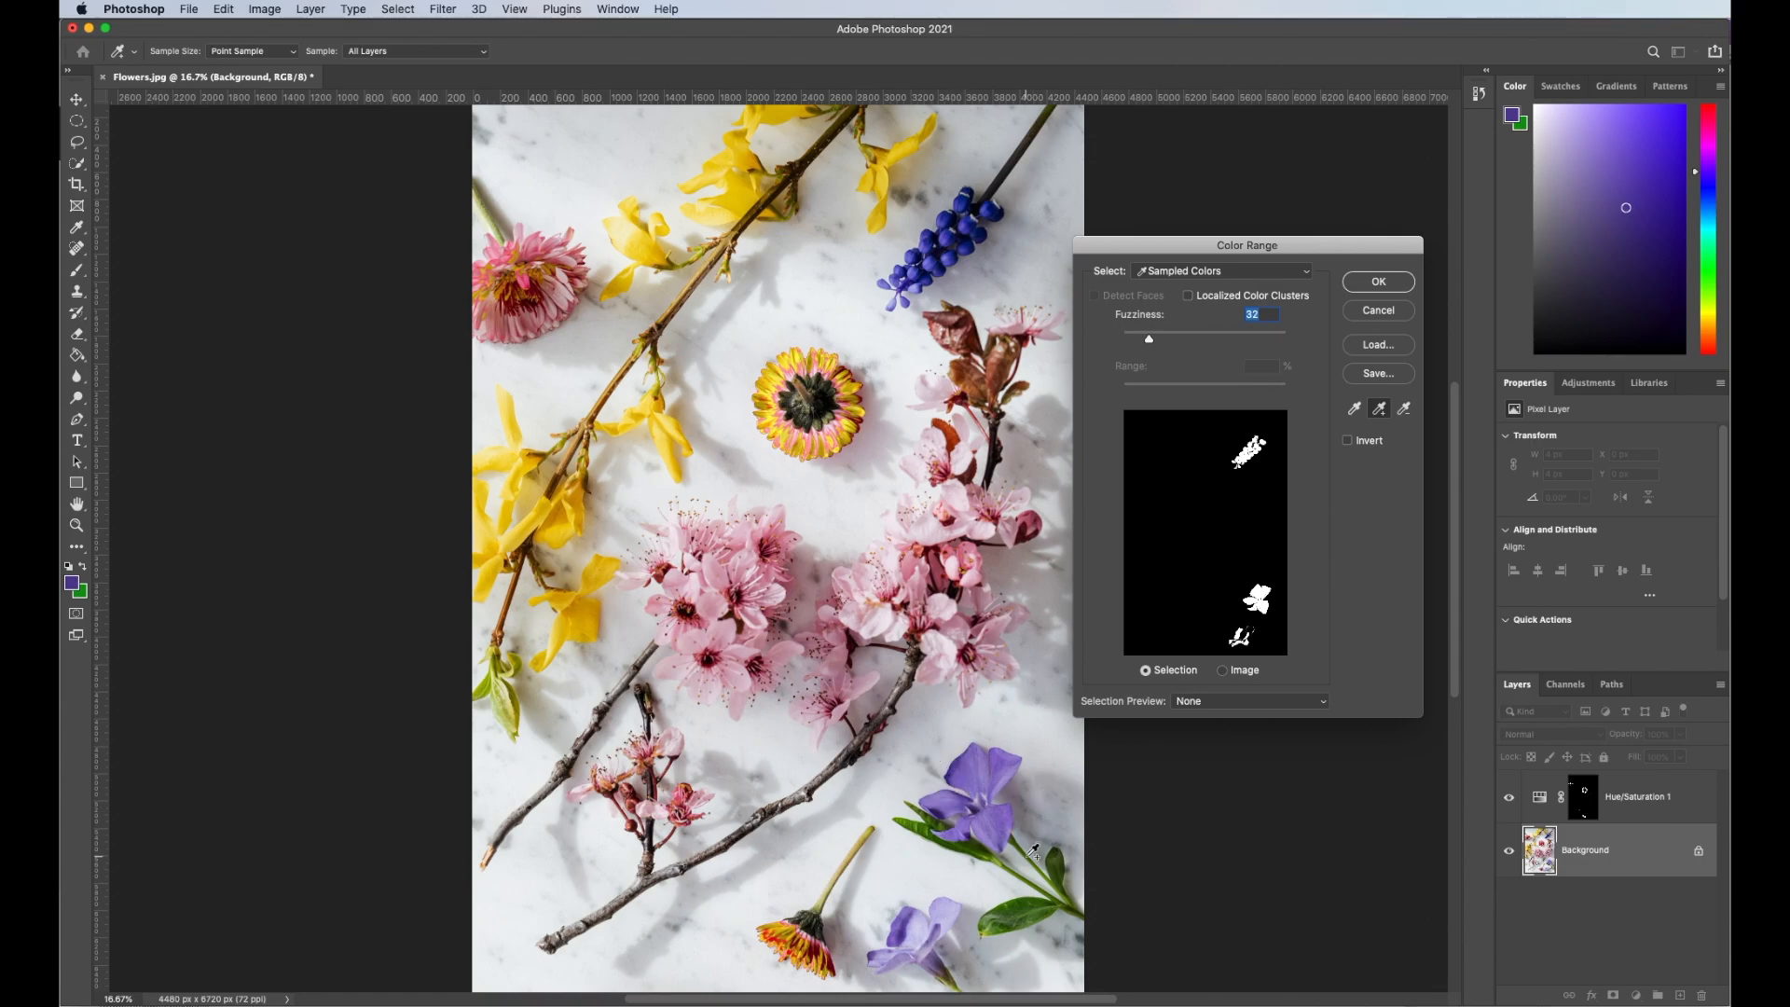
{"action": "left_click", "coordinate": [918, 923]}
{"action": "left_click", "coordinate": [1384, 283]}
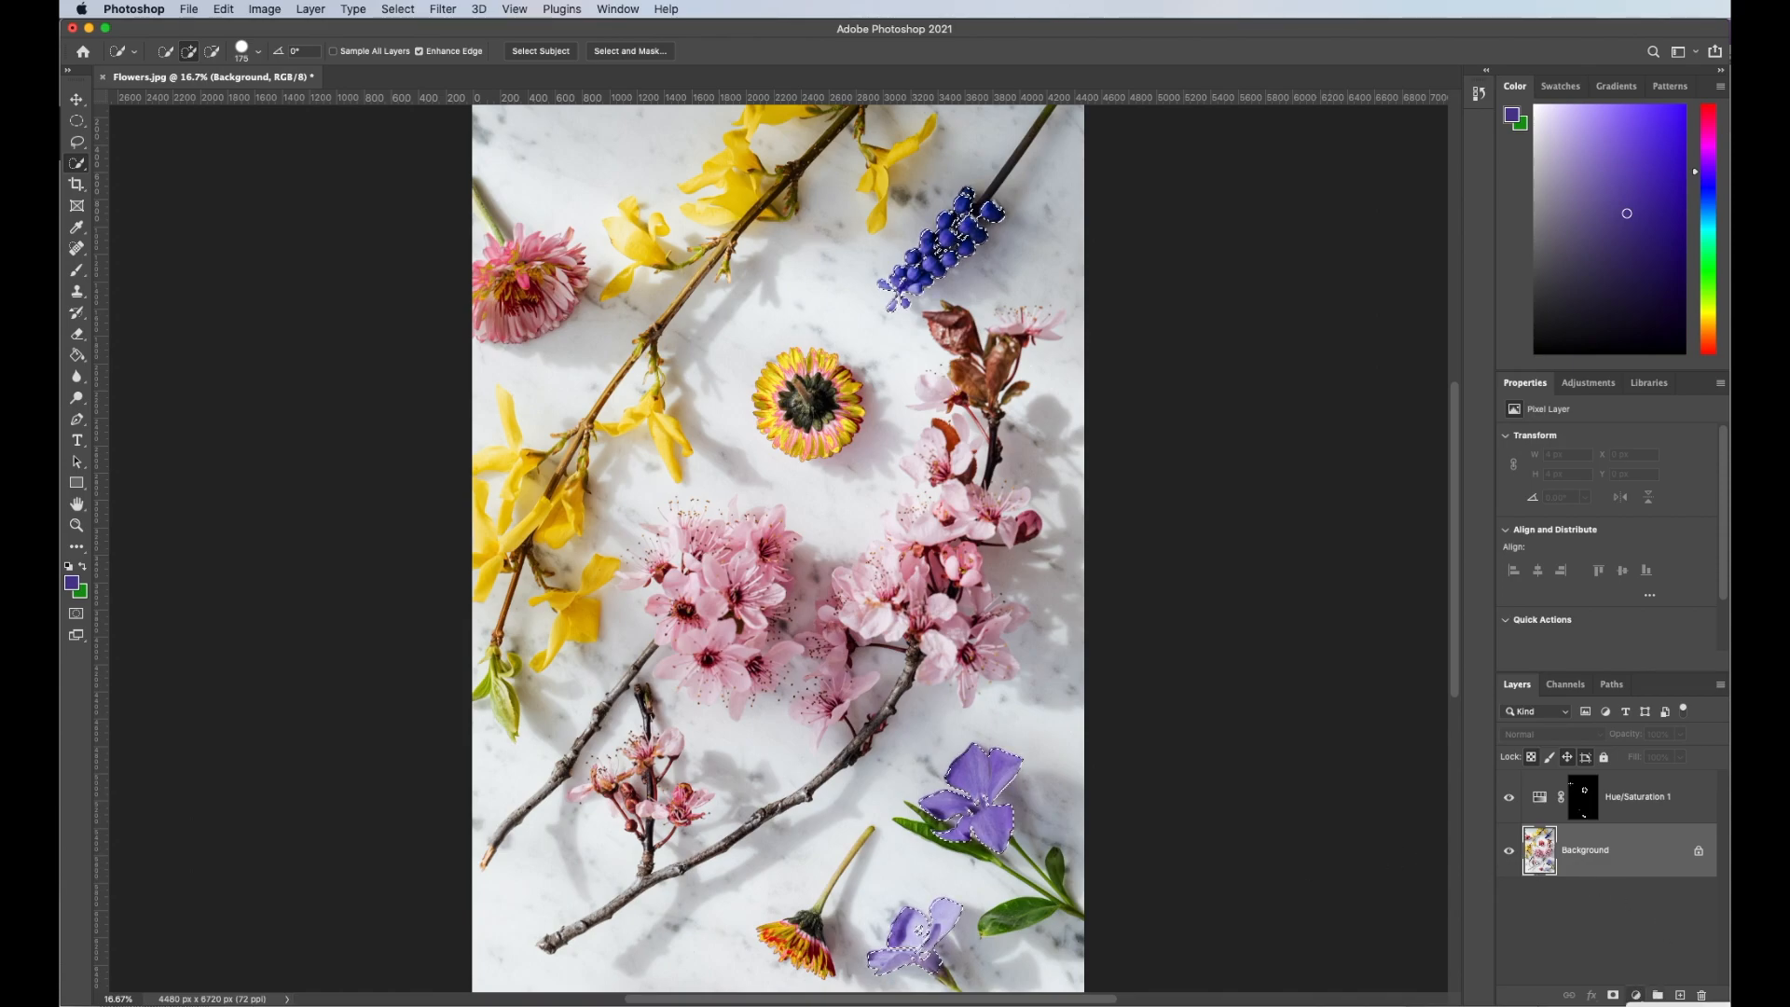
Add a Hue/Saturation adjustment layer for the blue and purple flower selection with hue -91.
{"action": "left_click", "coordinate": [1636, 995]}
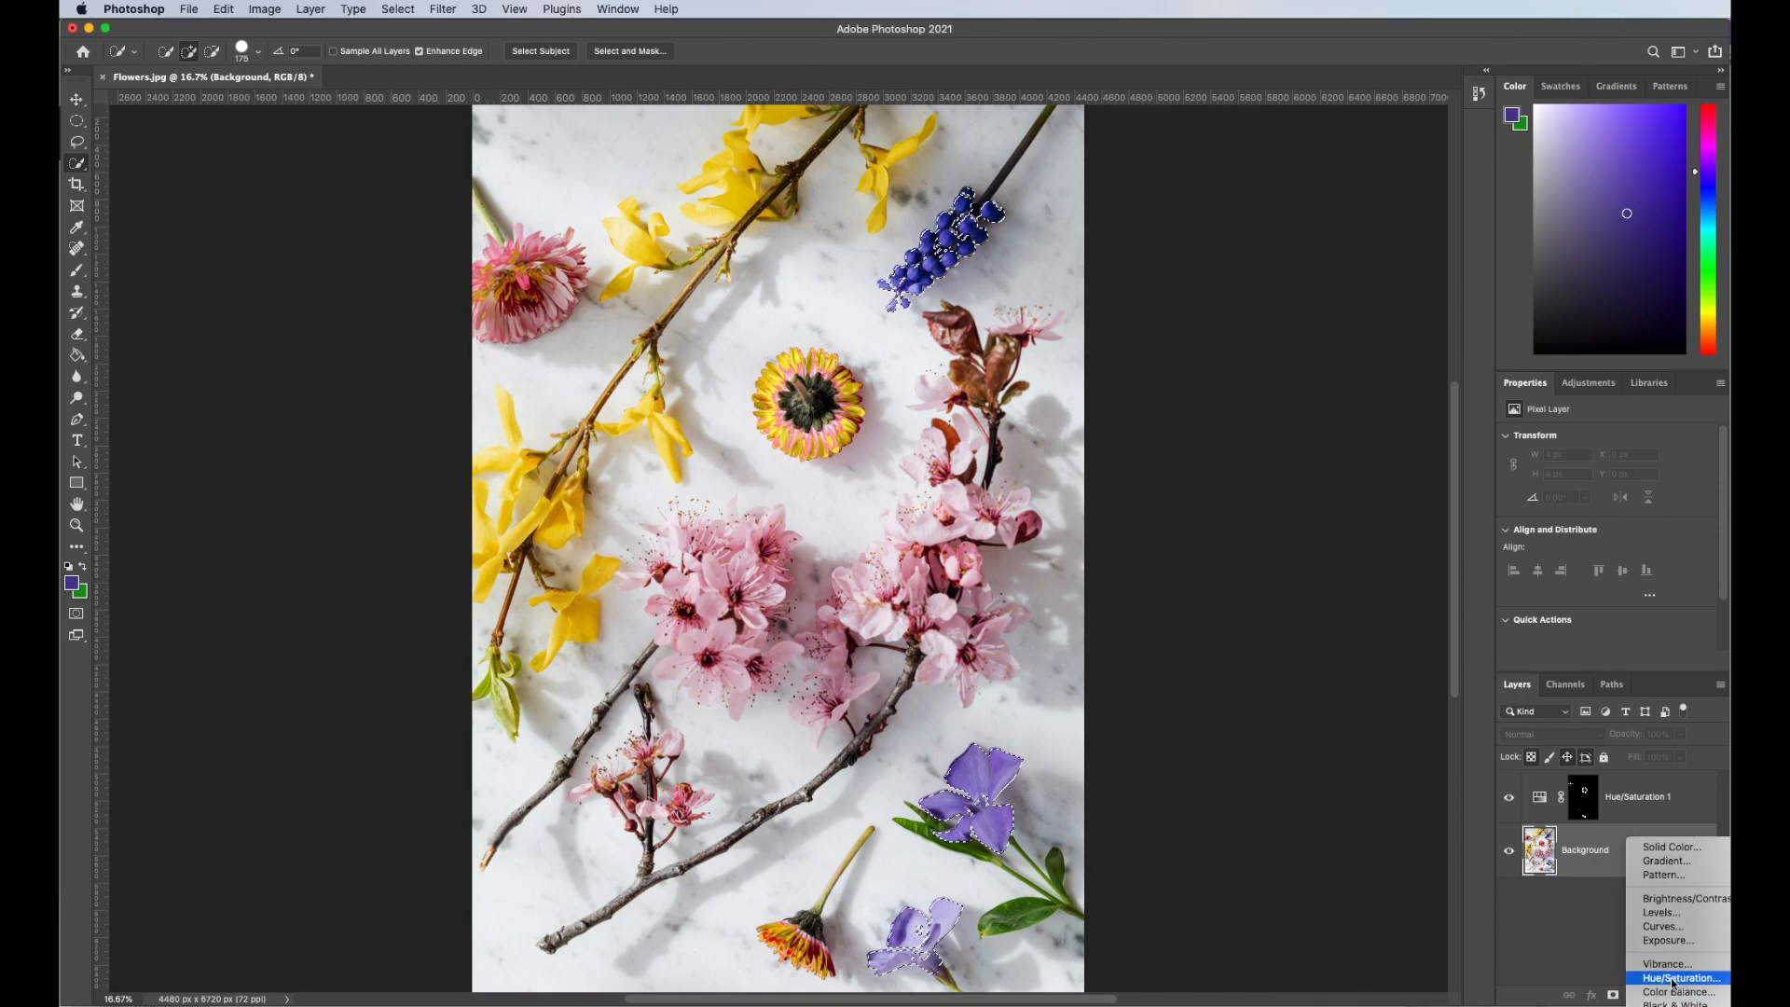
{"action": "left_click", "coordinate": [1674, 979]}
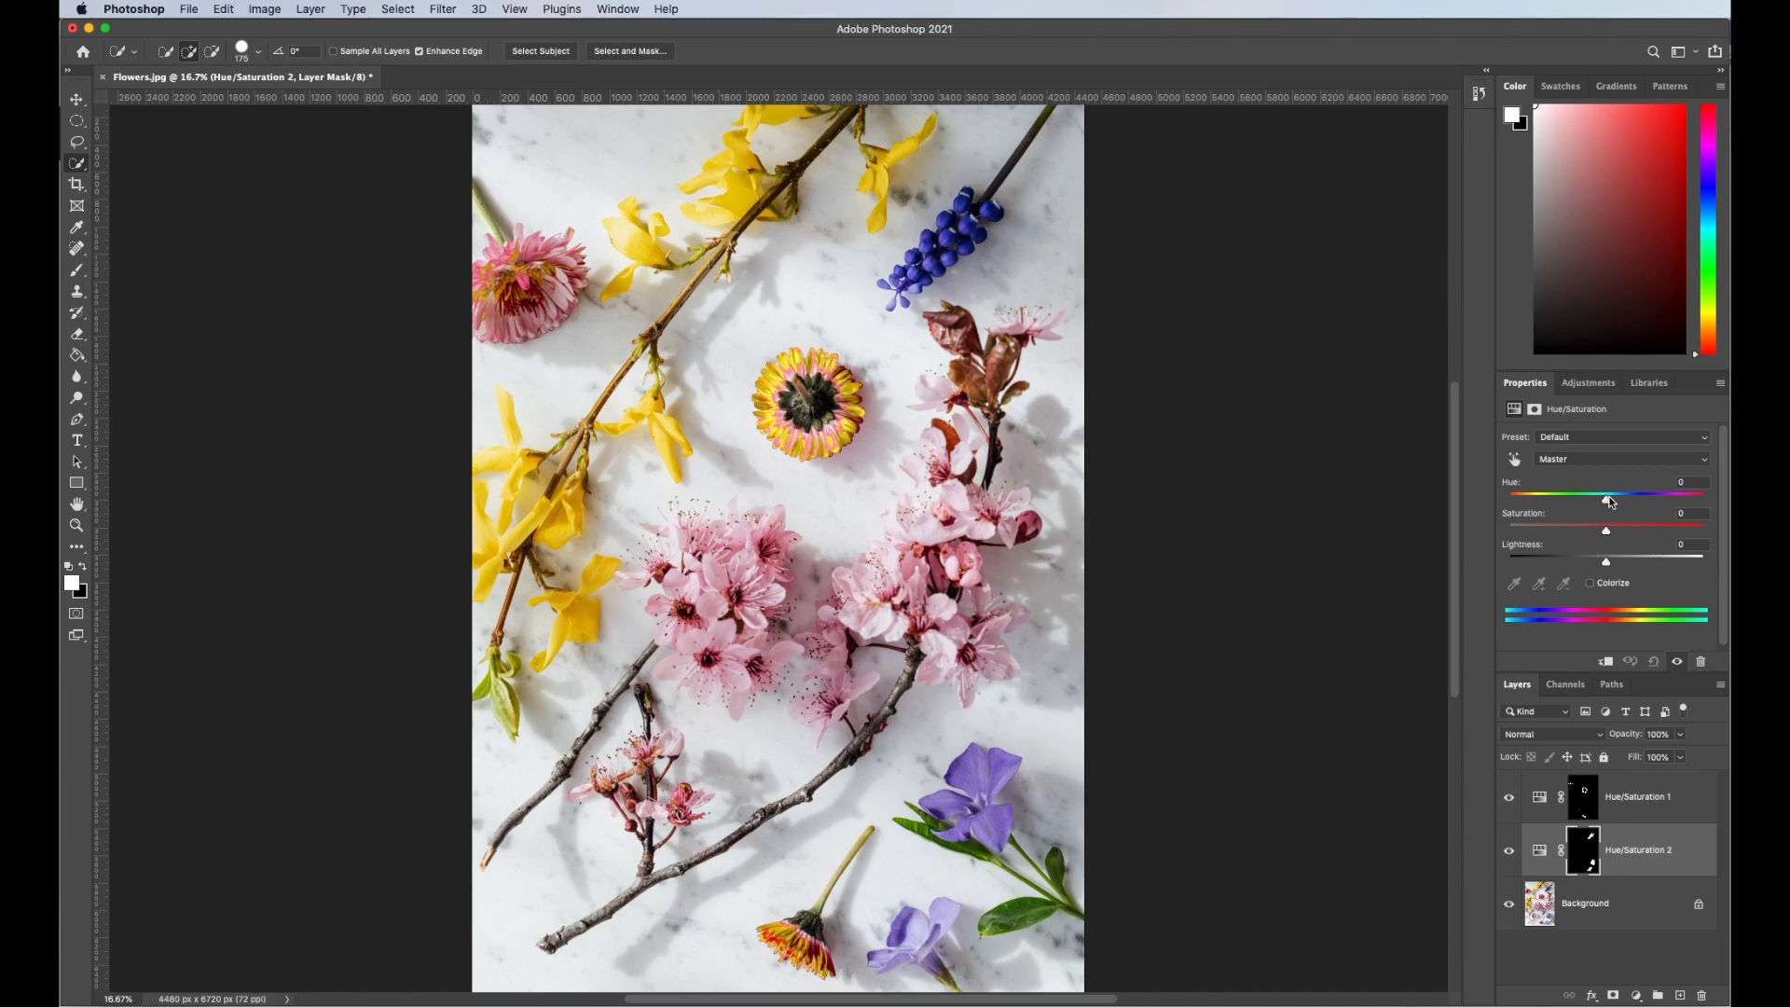
{"action": "left_click_drag", "start_coordinate": [1608, 501], "coordinate": [1543, 500]}
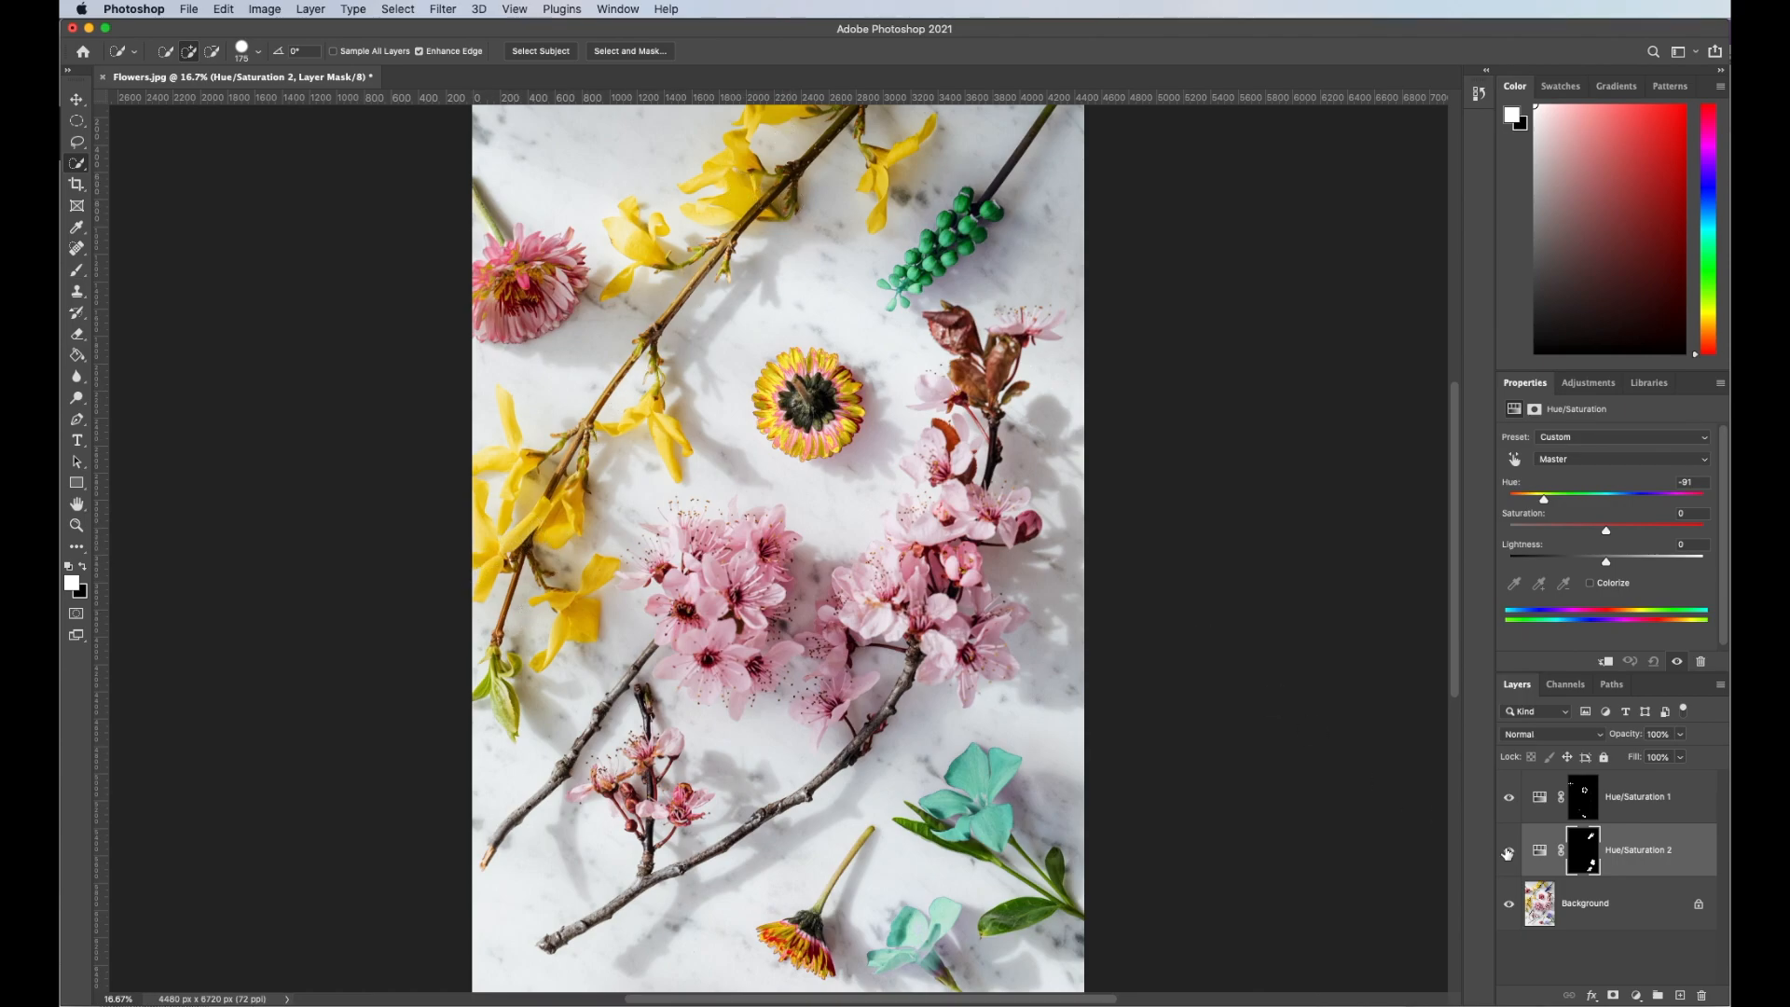
Start a Color Range selection on the Background layer using Sampled Colors and sample the yellow petals on the branch.
{"action": "left_click", "coordinate": [1623, 910]}
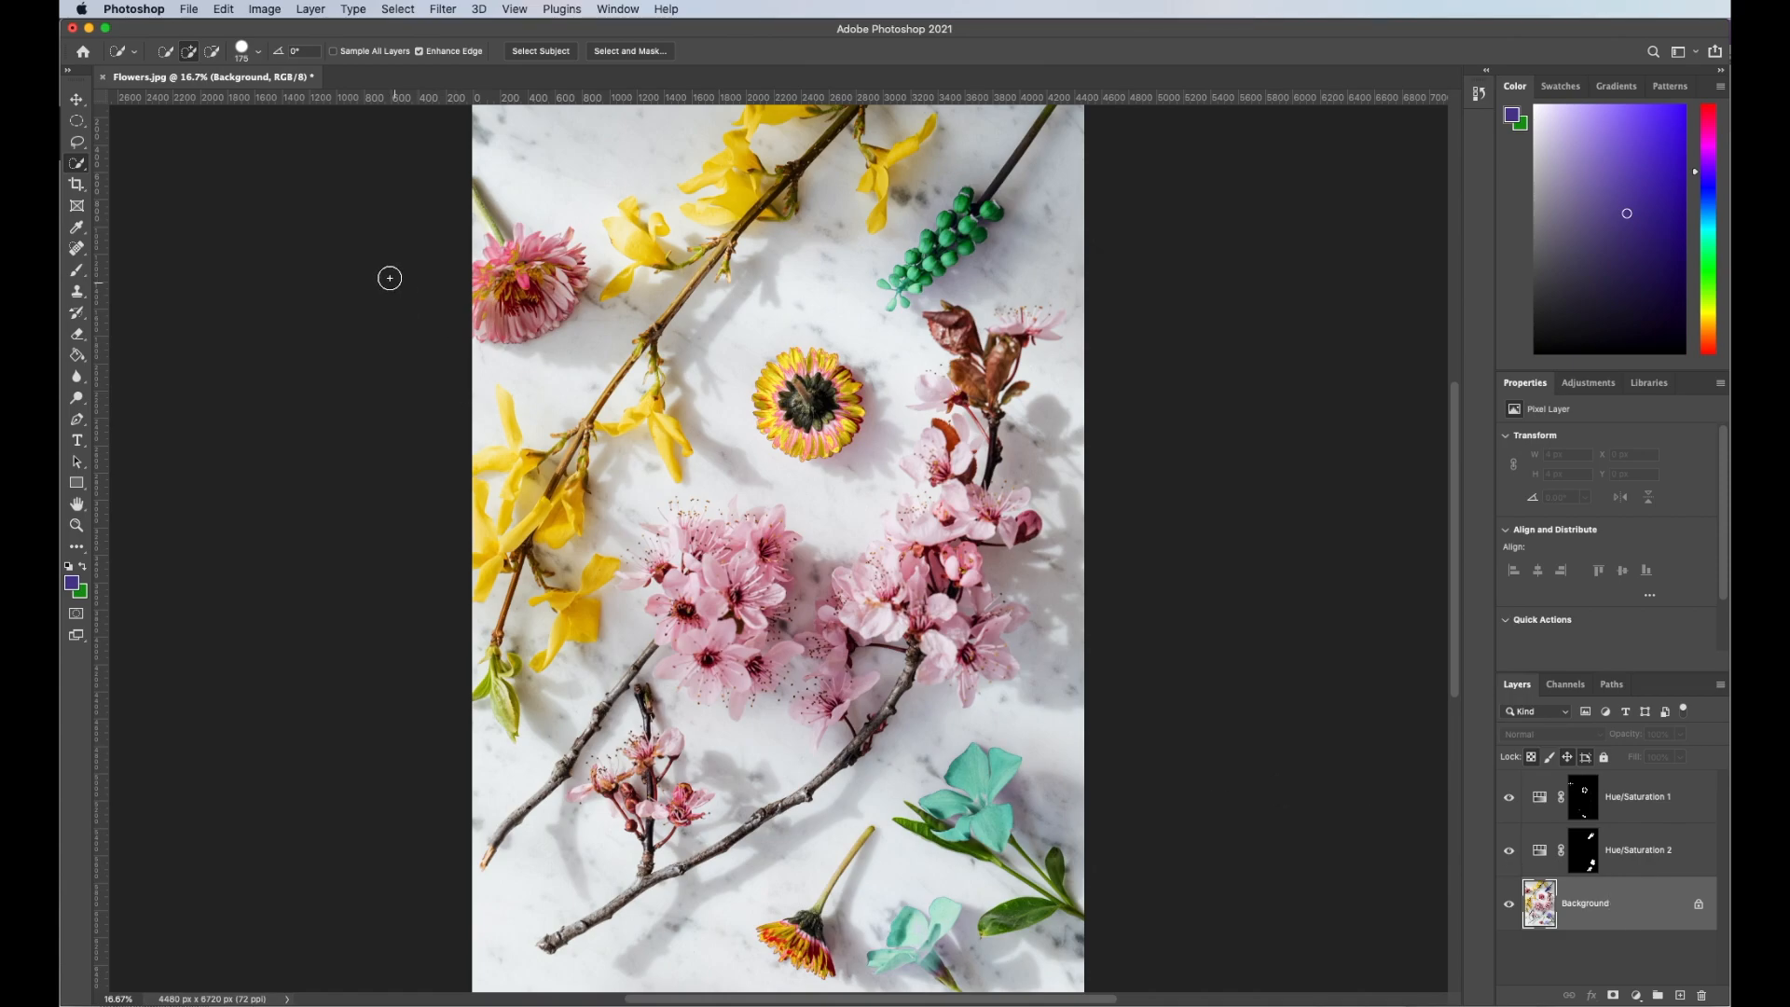
{"action": "left_click", "coordinate": [398, 9]}
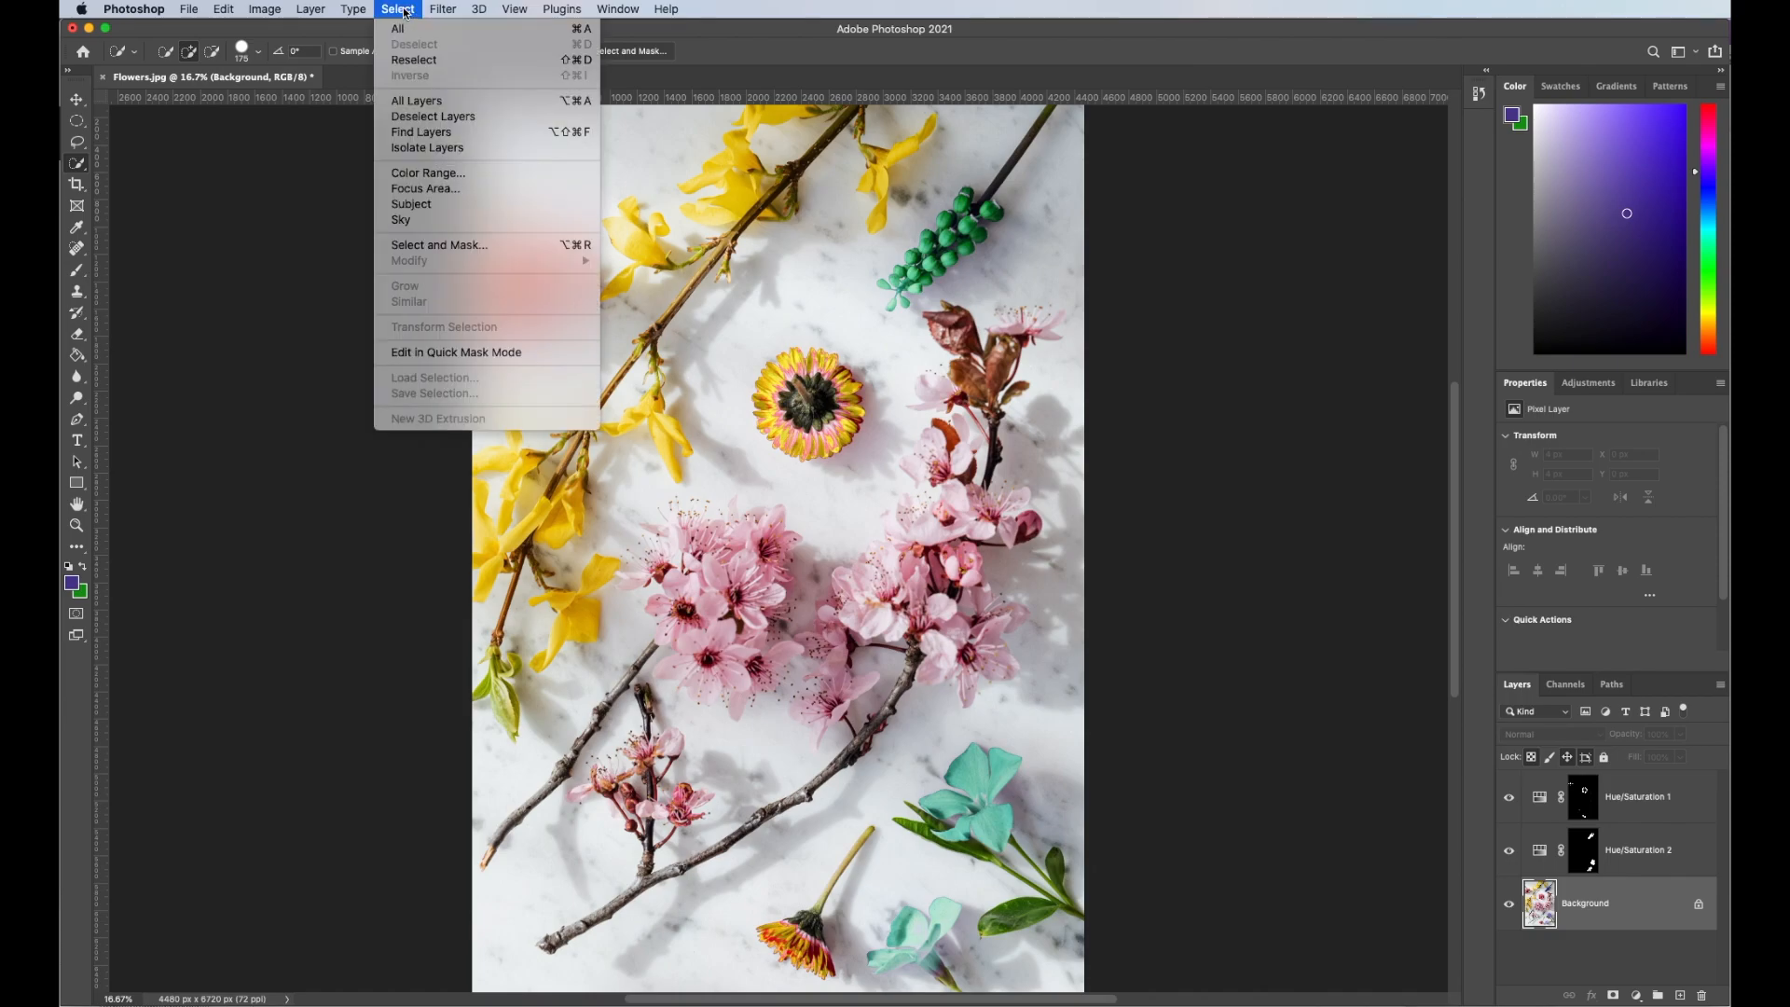
{"action": "left_click", "coordinate": [436, 175]}
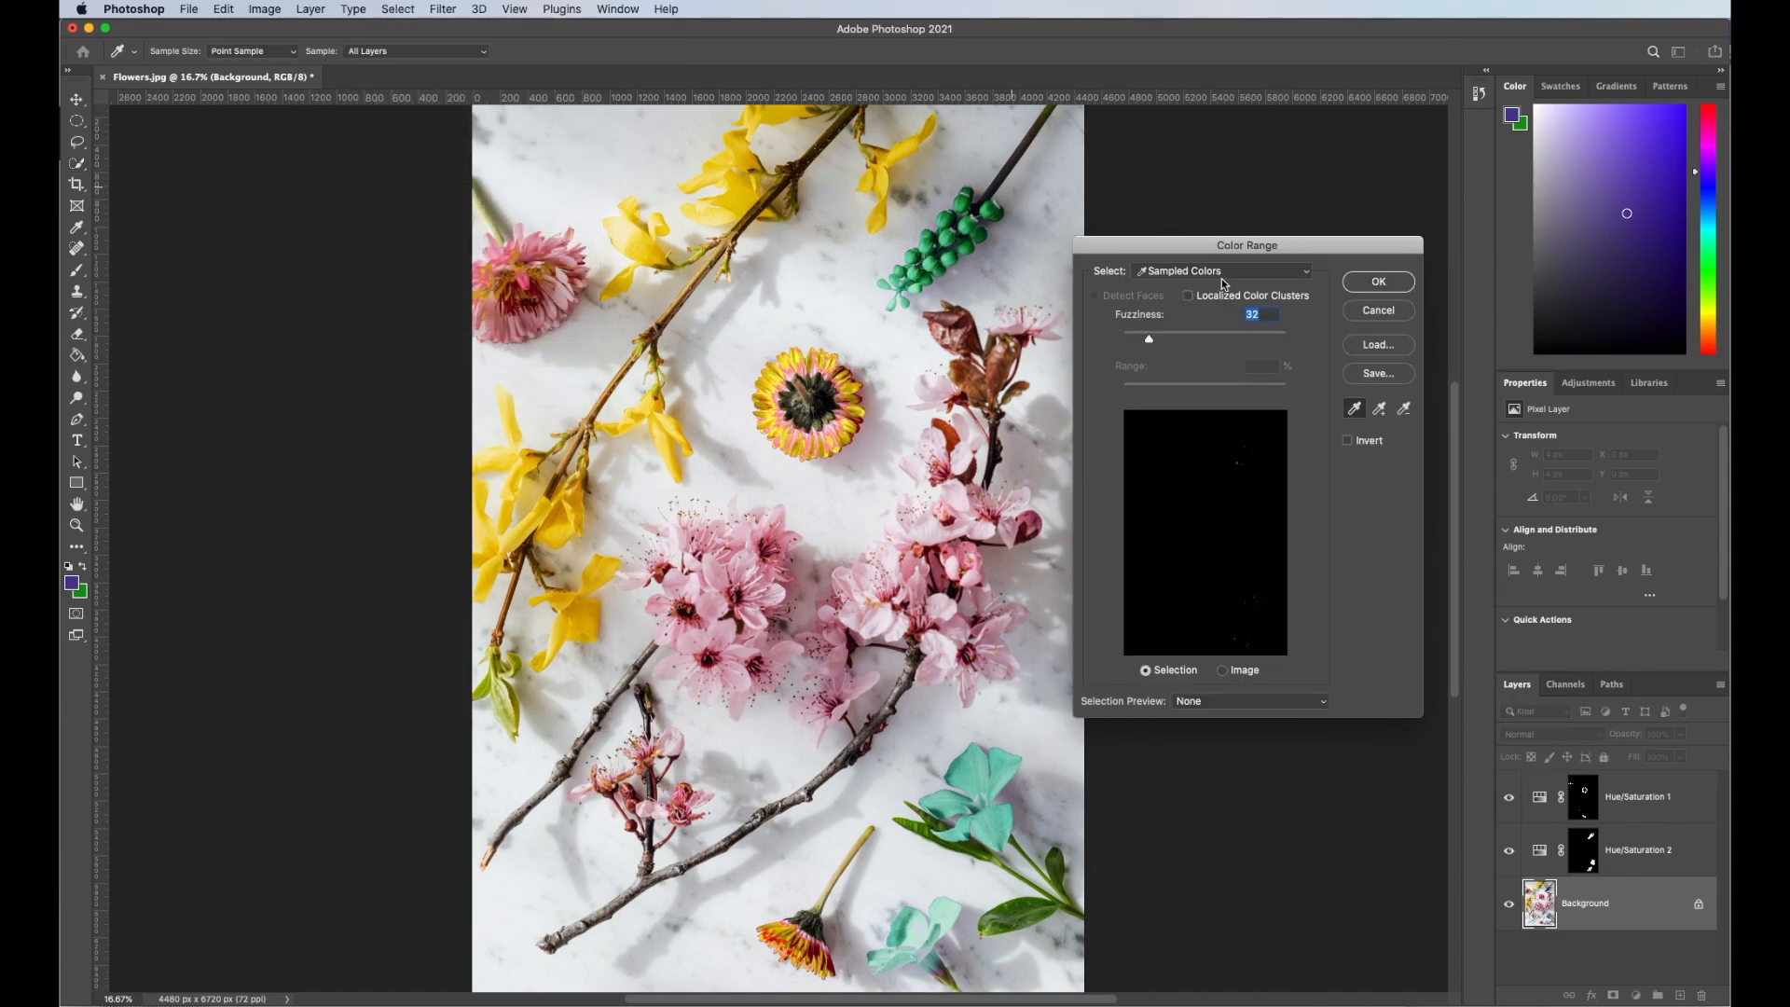
{"action": "left_click", "coordinate": [1210, 272]}
{"action": "left_click", "coordinate": [1209, 272]}
{"action": "left_click", "coordinate": [535, 514]}
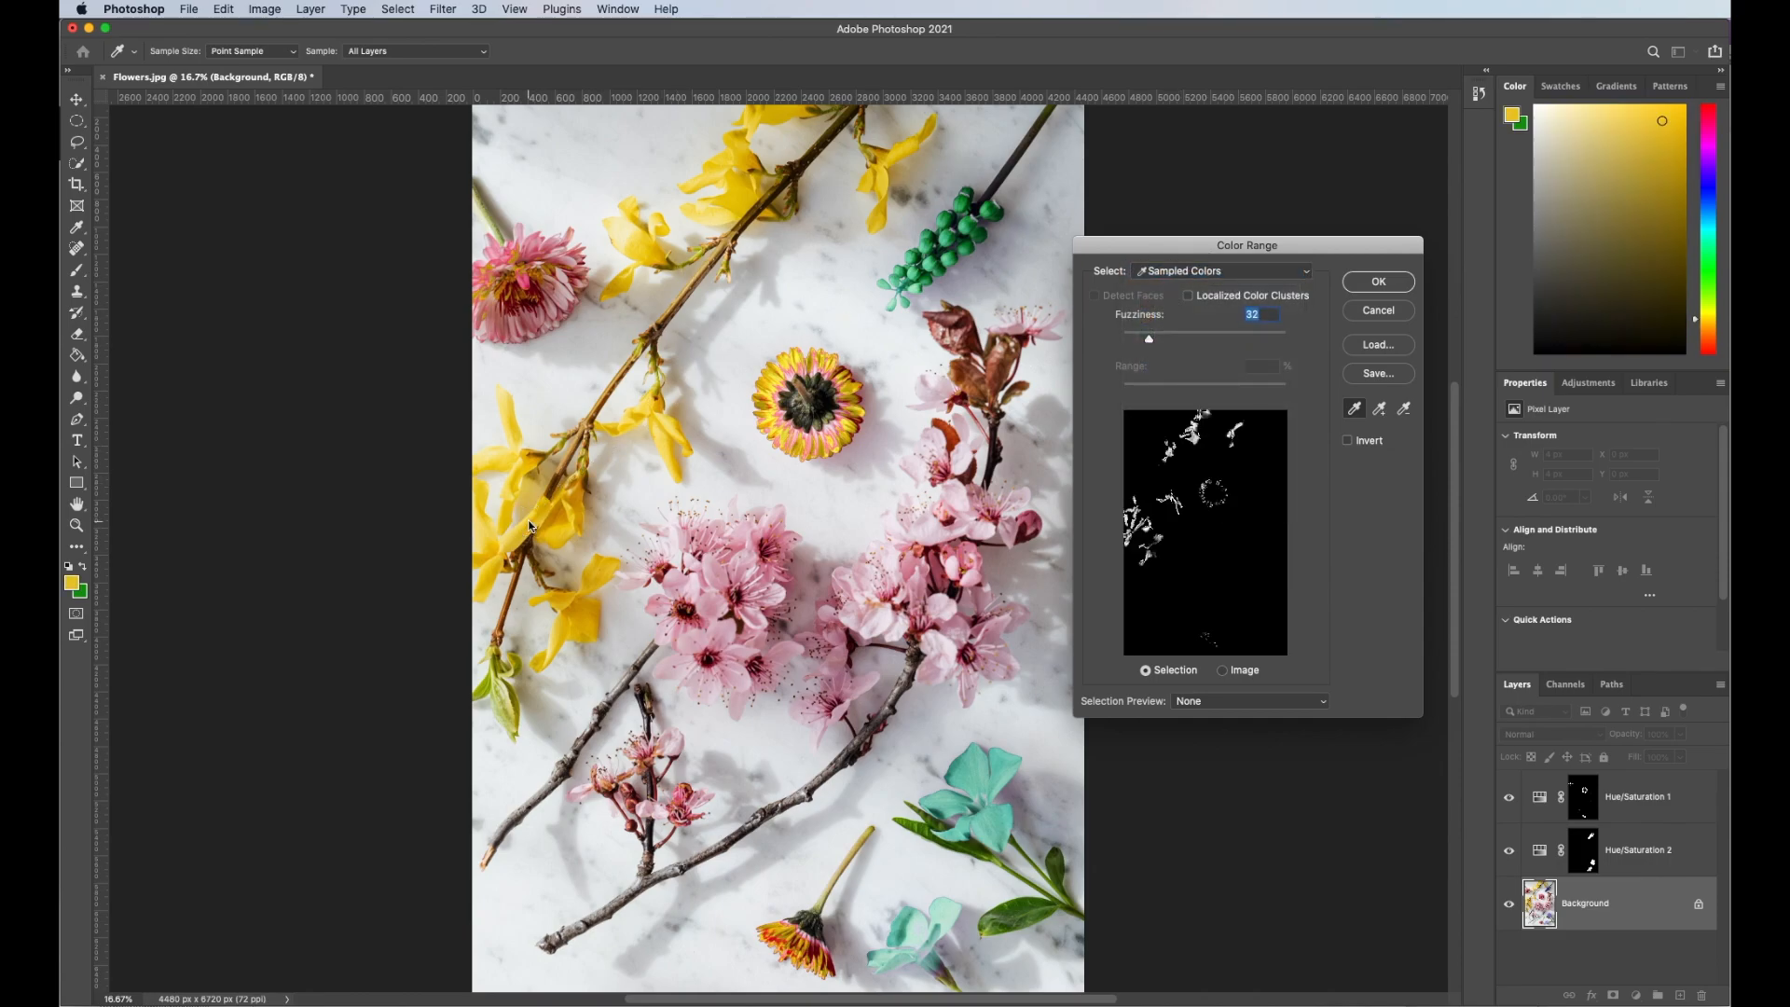
{"action": "scroll", "coordinate": [532, 520], "scroll_direction": "up", "scroll_amount": 1}
{"action": "left_click", "coordinate": [495, 599]}
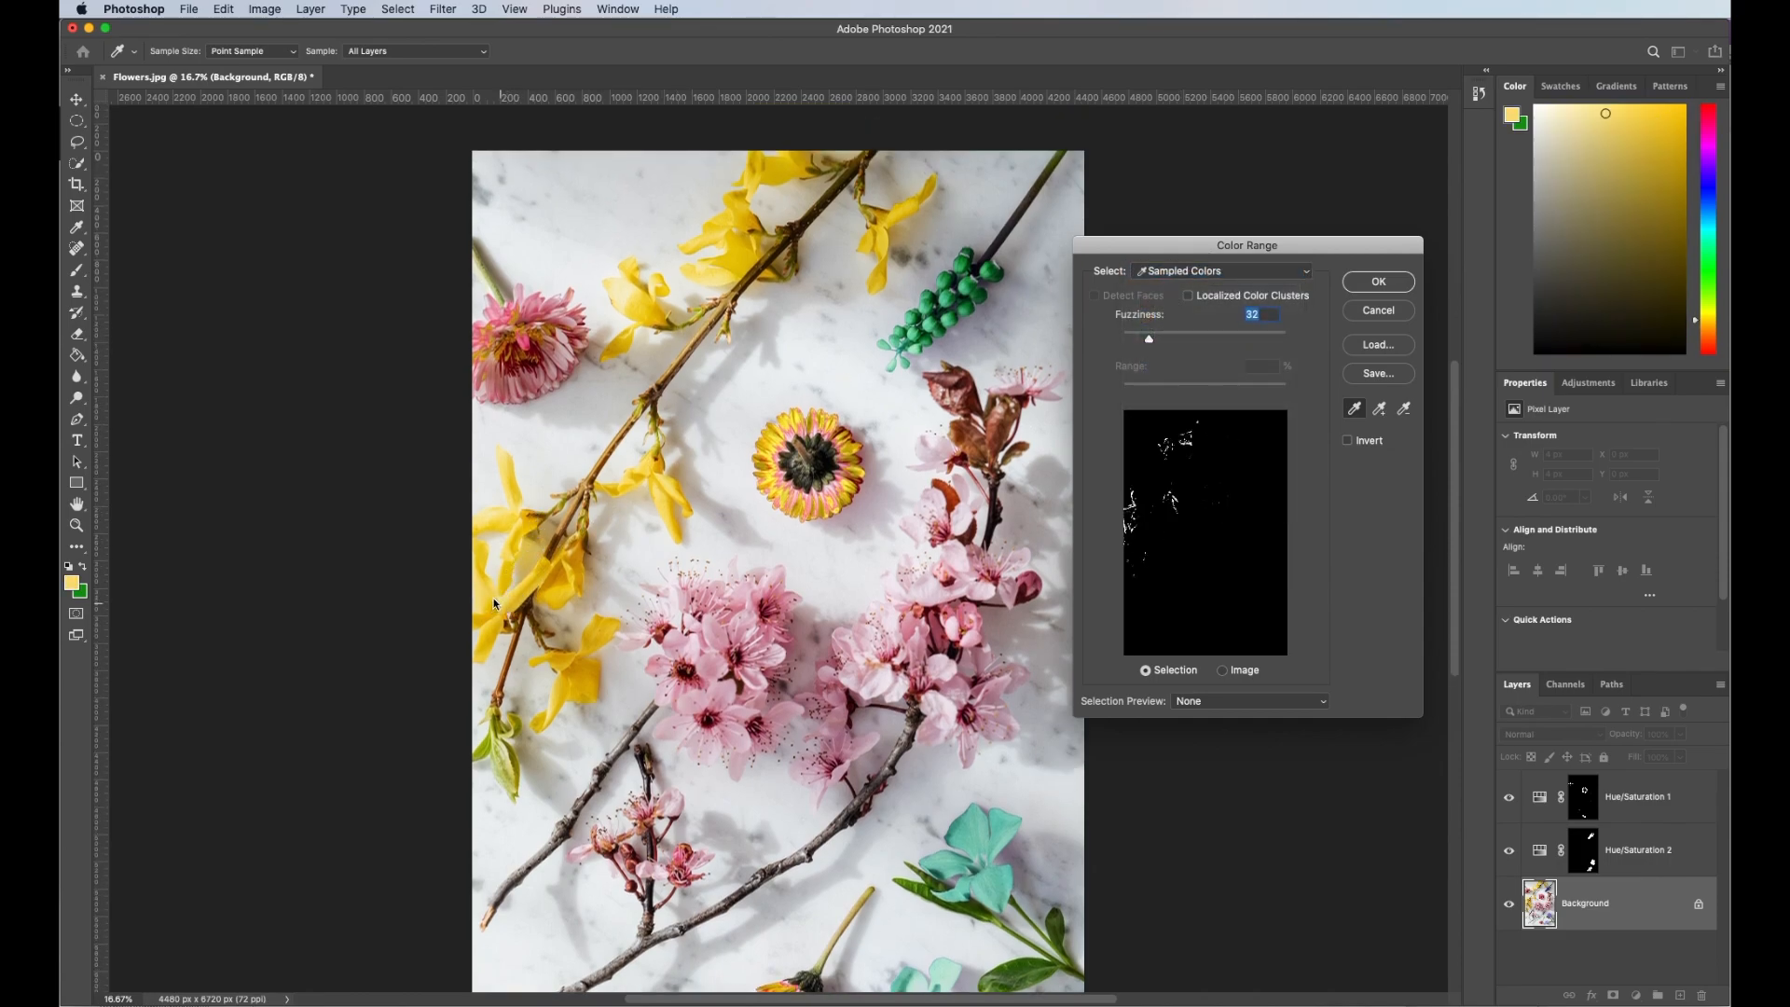
Add the yellow shades of the upper blossoms along the branch to the sample and accept the color range.
{"action": "left_click", "coordinate": [1381, 410]}
{"action": "left_click", "coordinate": [652, 310]}
{"action": "left_click", "coordinate": [739, 264]}
{"action": "left_click", "coordinate": [741, 256]}
{"action": "left_click", "coordinate": [892, 223]}
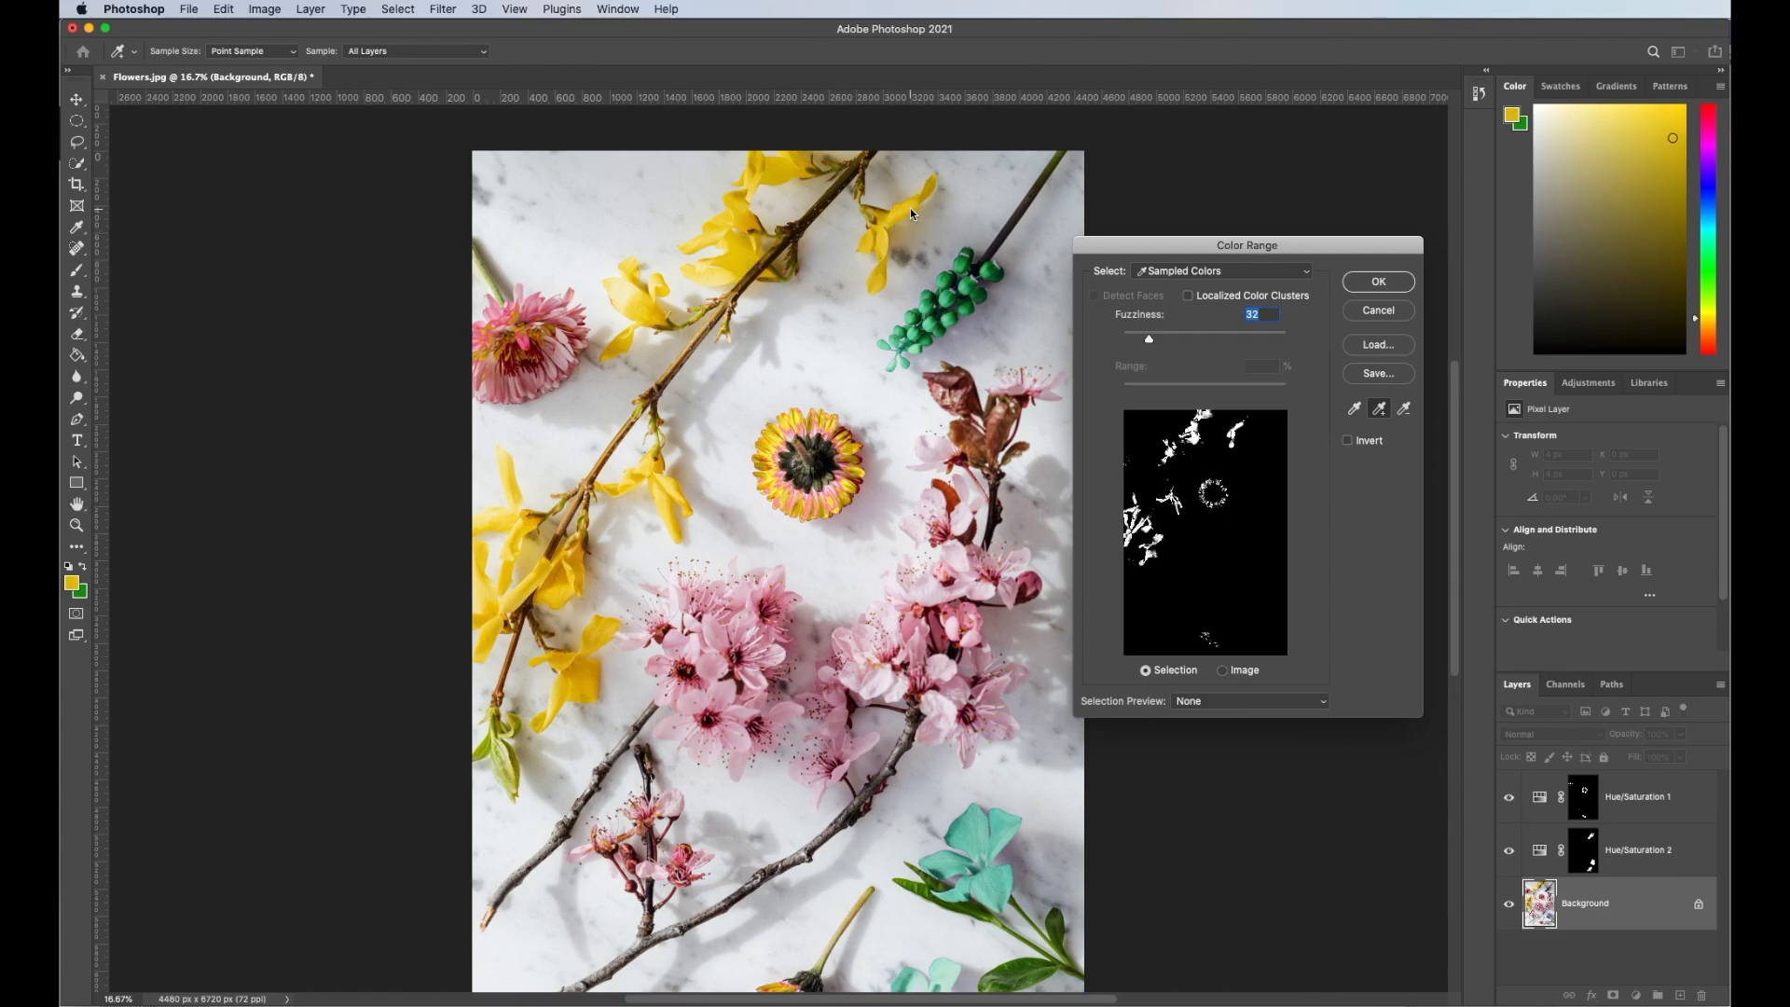
{"action": "left_click", "coordinate": [753, 175]}
{"action": "left_click", "coordinate": [1388, 284]}
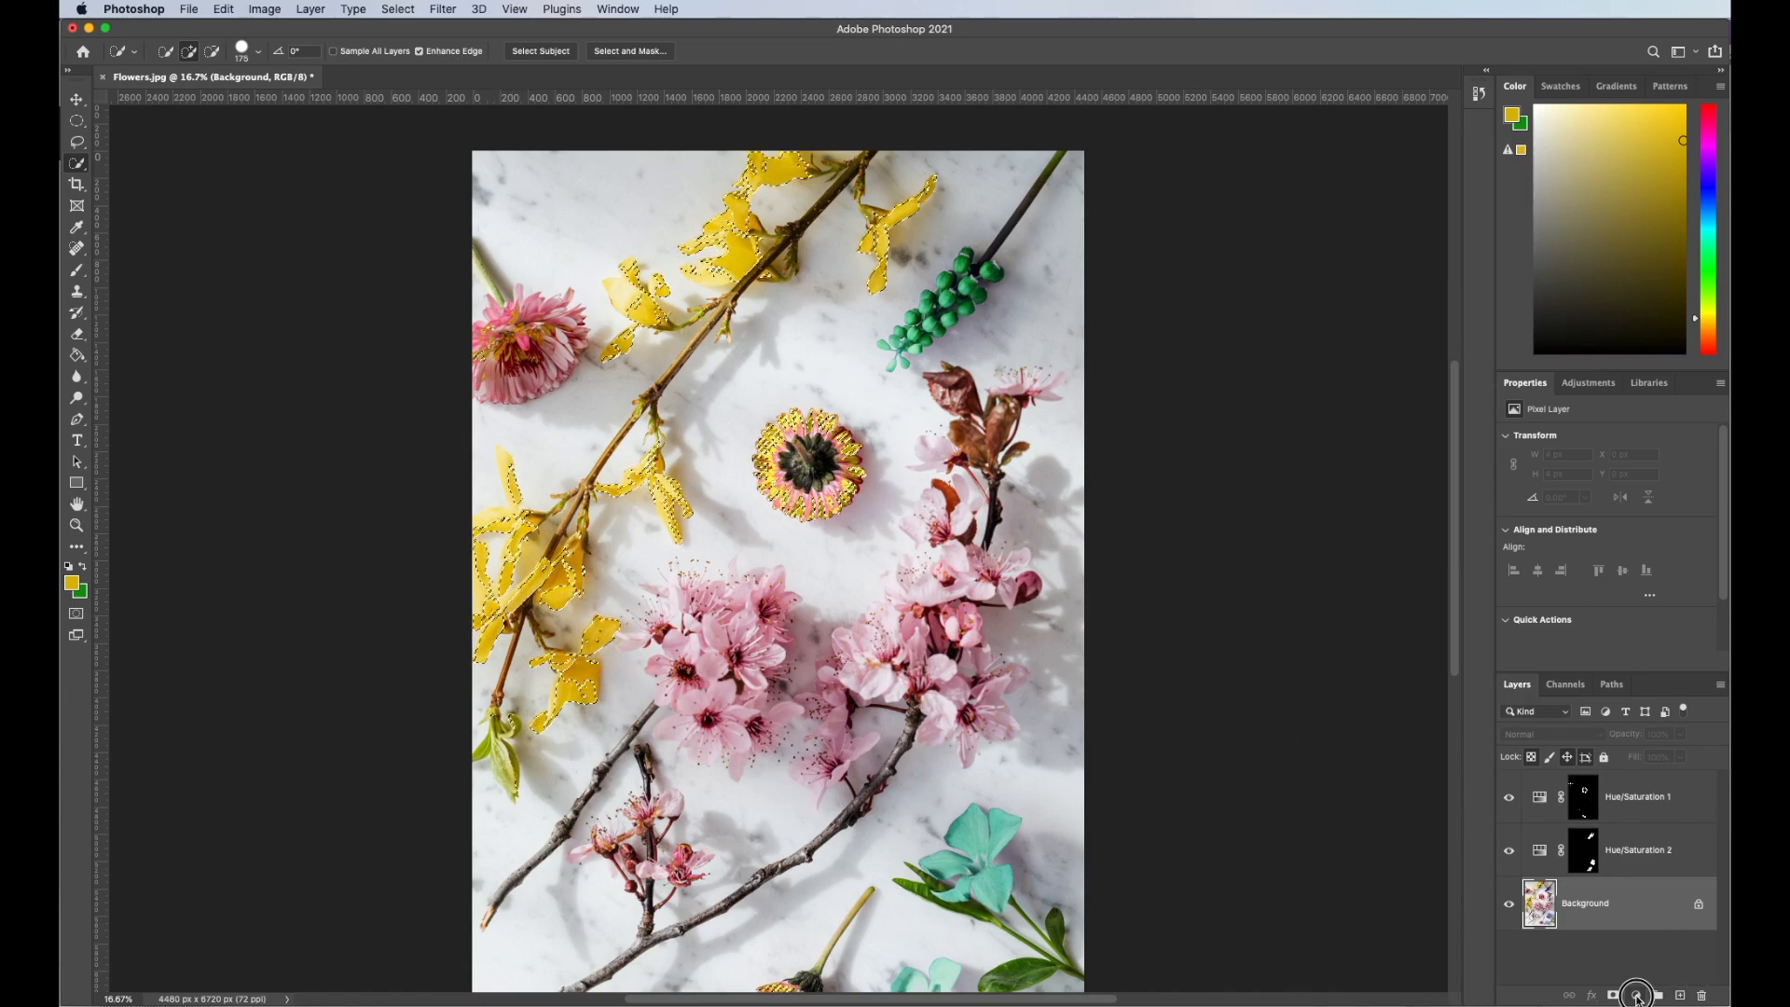
Add a Hue/Saturation adjustment layer for the yellow flower selection with hue -45.
{"action": "left_click", "coordinate": [1637, 997]}
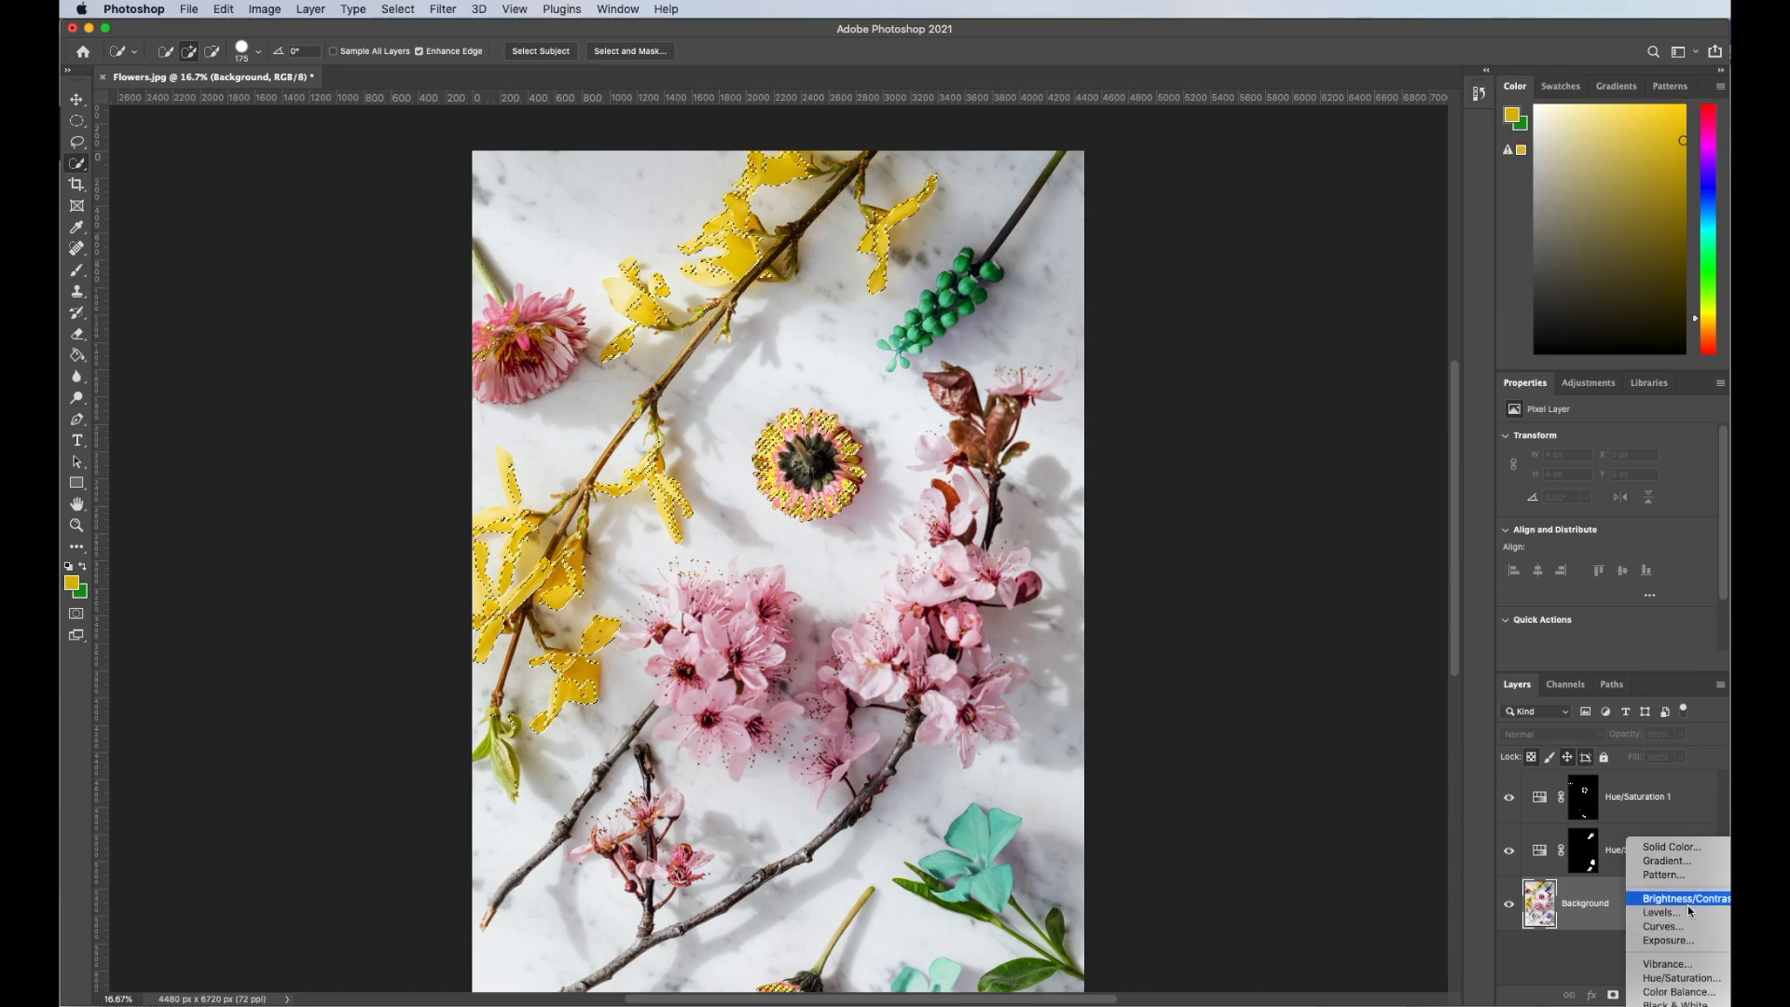
{"action": "left_click", "coordinate": [1676, 979]}
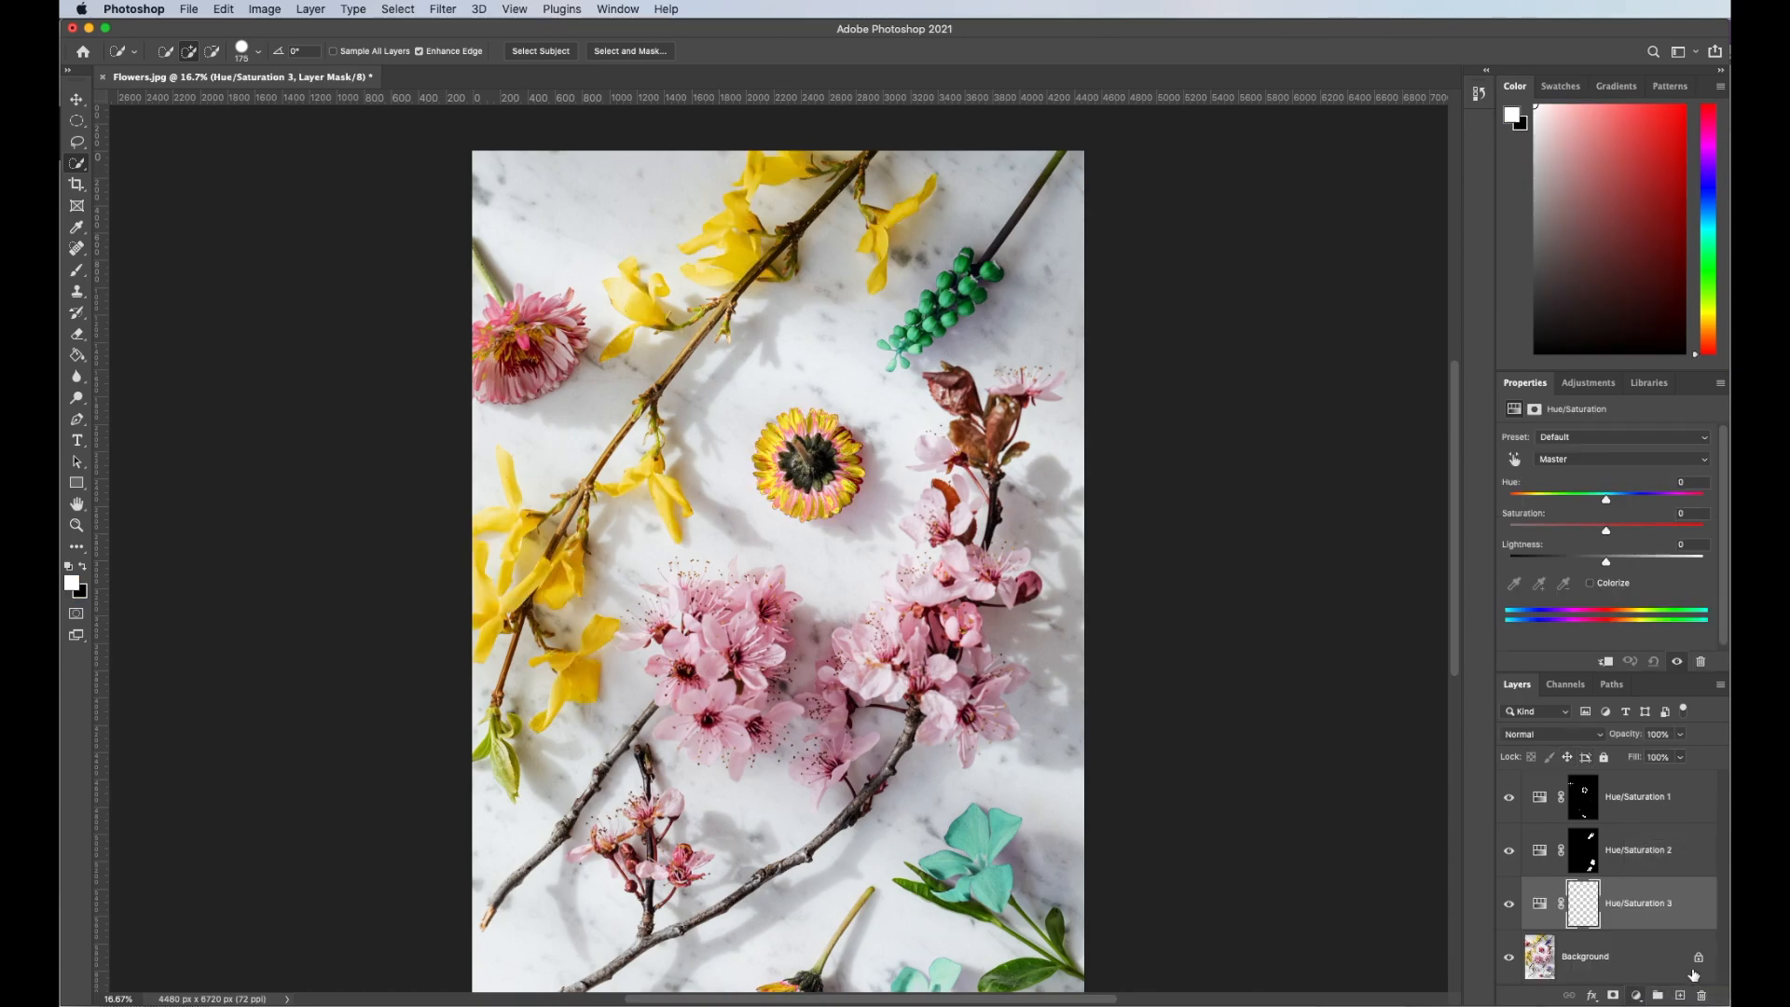
{"action": "left_click_drag", "start_coordinate": [1610, 503], "coordinate": [1565, 503]}
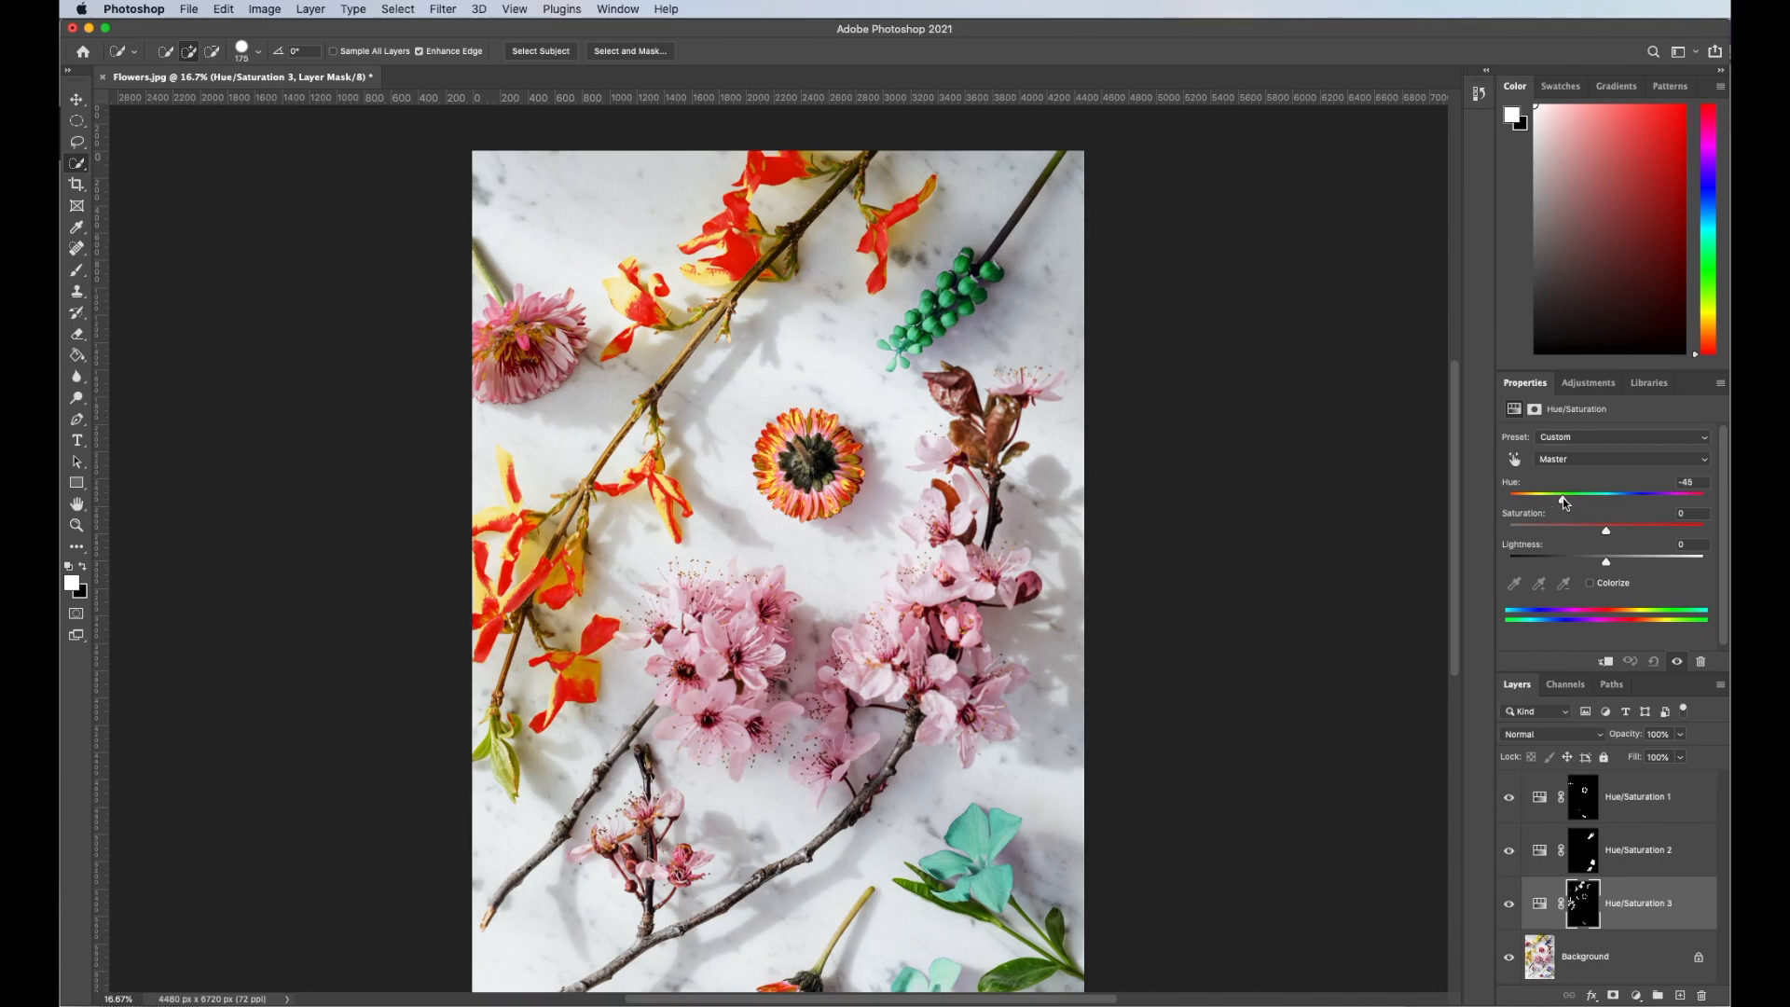